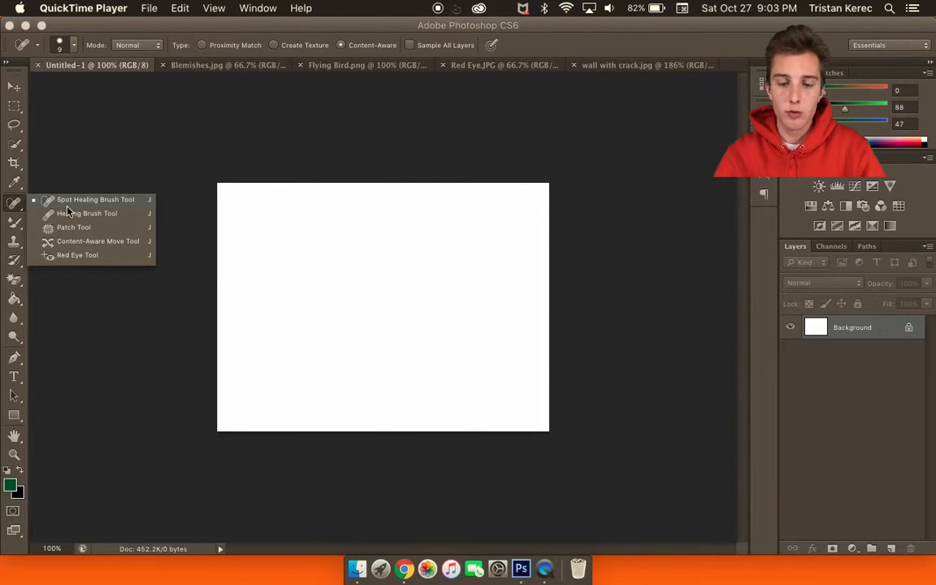
# Choose the Spot Healing Brush Tool from the healing tools flyout.
pyautogui.click(73, 208)
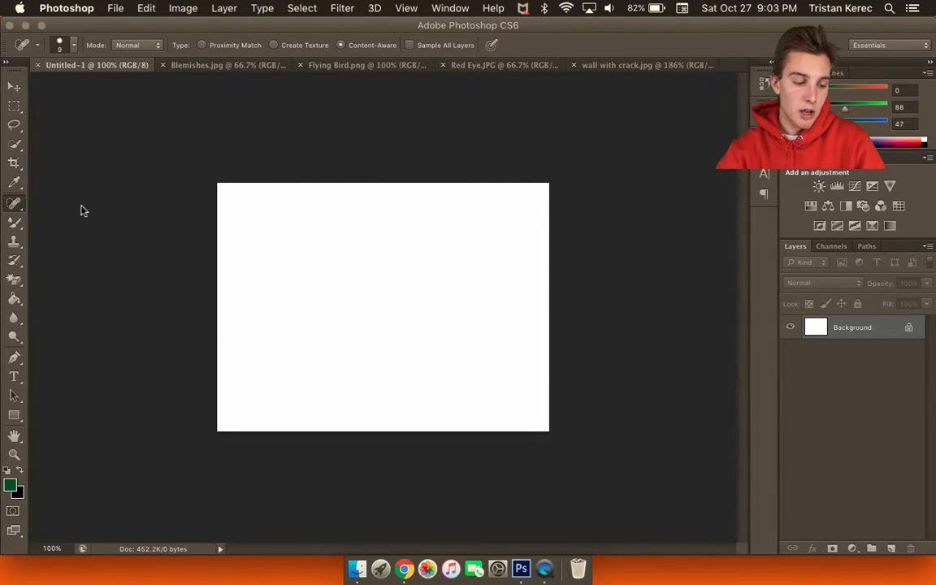
# Switch to Blemishes.jpg, select the Spot Healing Brush Tool, and zoom in on the face.
pyautogui.click(206, 65)
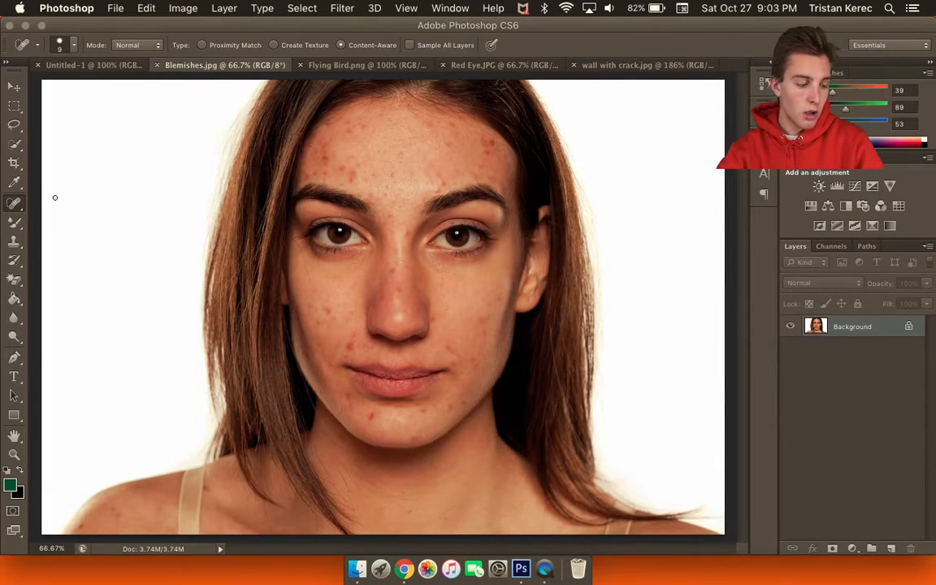
pyautogui.rightClick(13, 203)
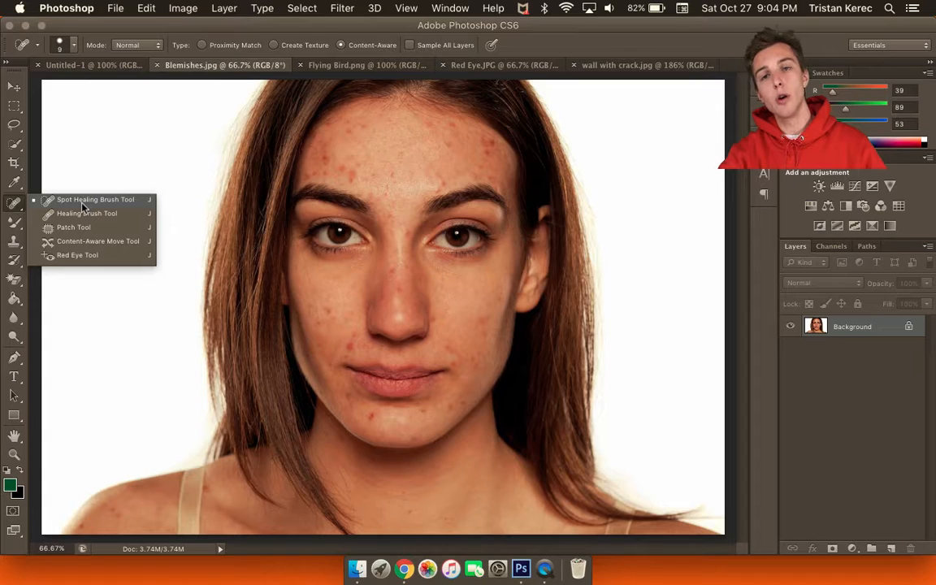
pyautogui.click(82, 204)
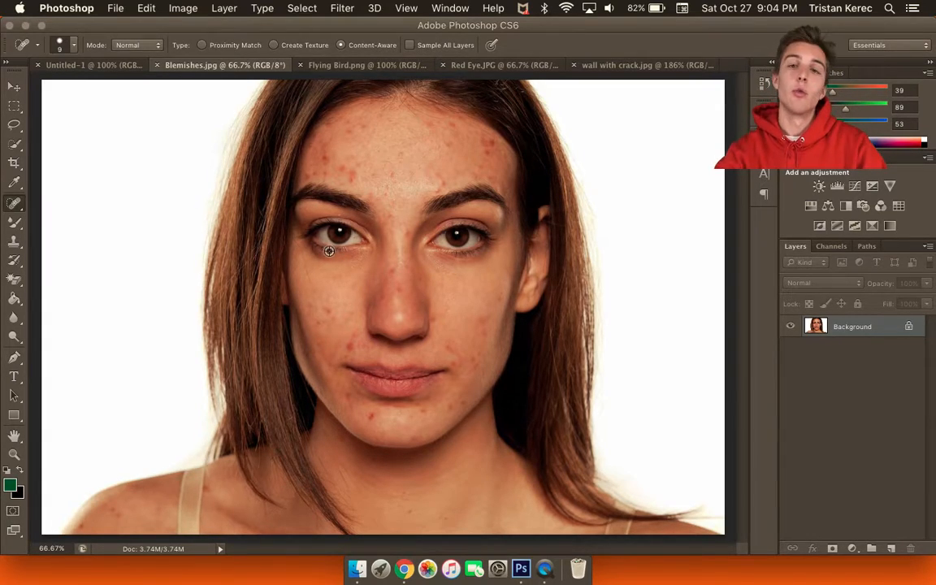
pyautogui.scroll(3, 329, 250)
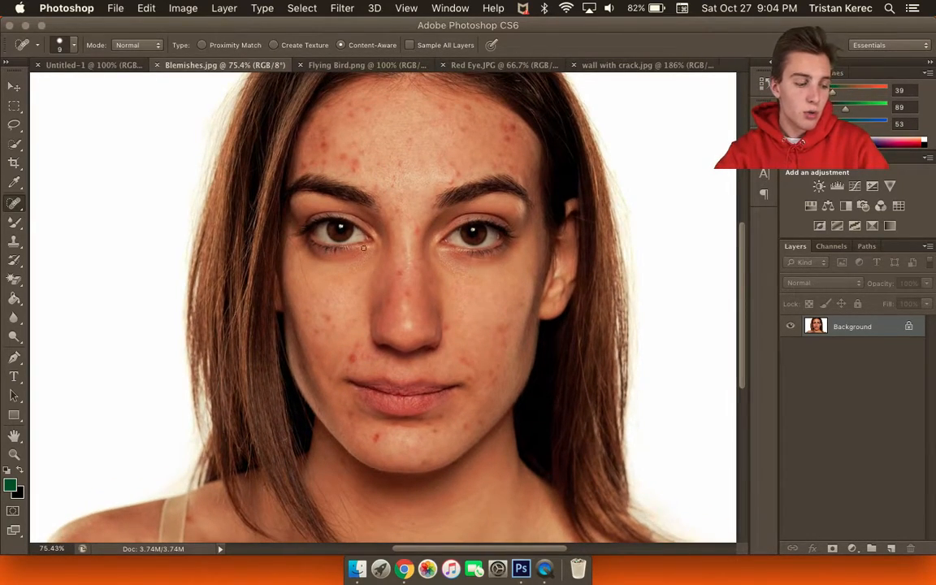
pyautogui.scroll(5, 388, 246)
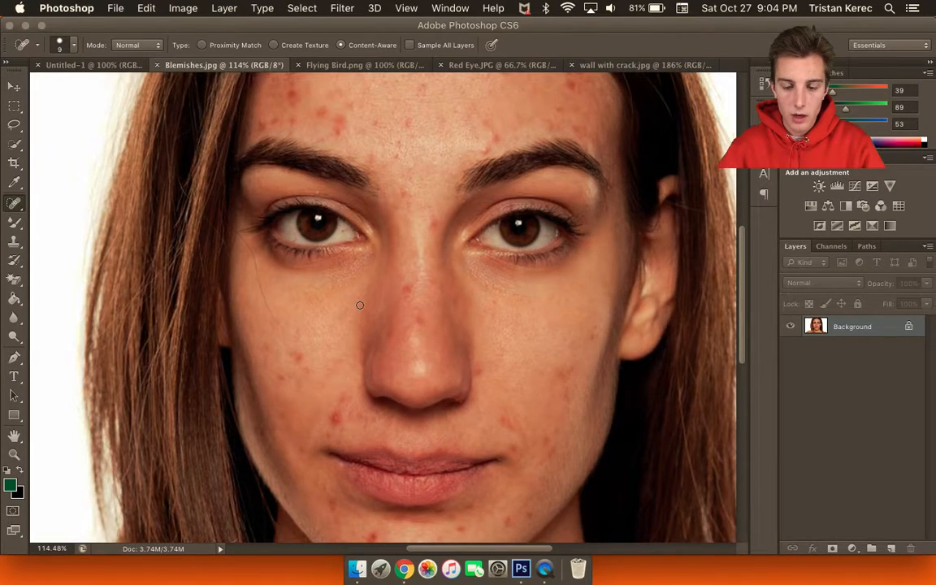
# Zoom to the red blemish beside the nose and keep the Spot Healing Brush Tool selected.
pyautogui.scroll(-2, 359, 305)
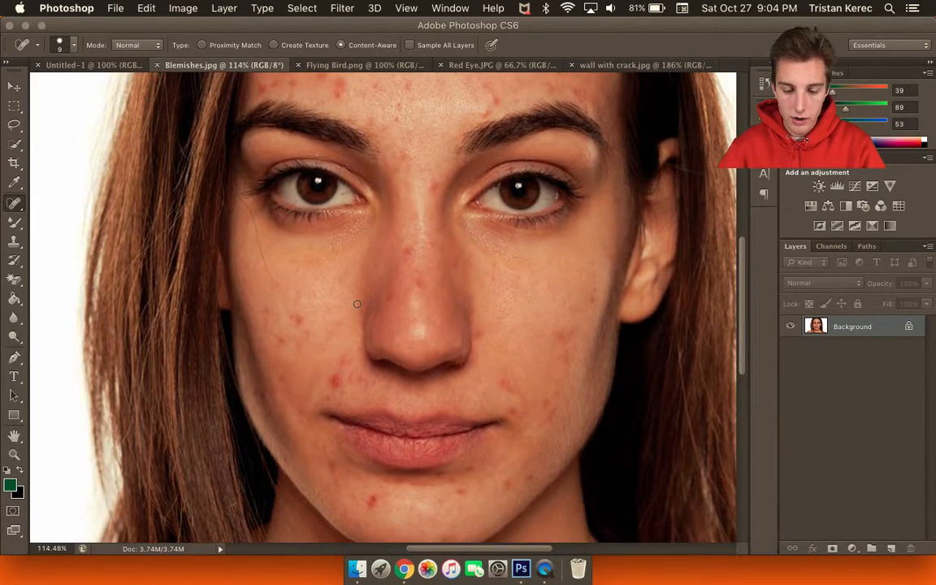
pyautogui.scroll(-1, 356, 303)
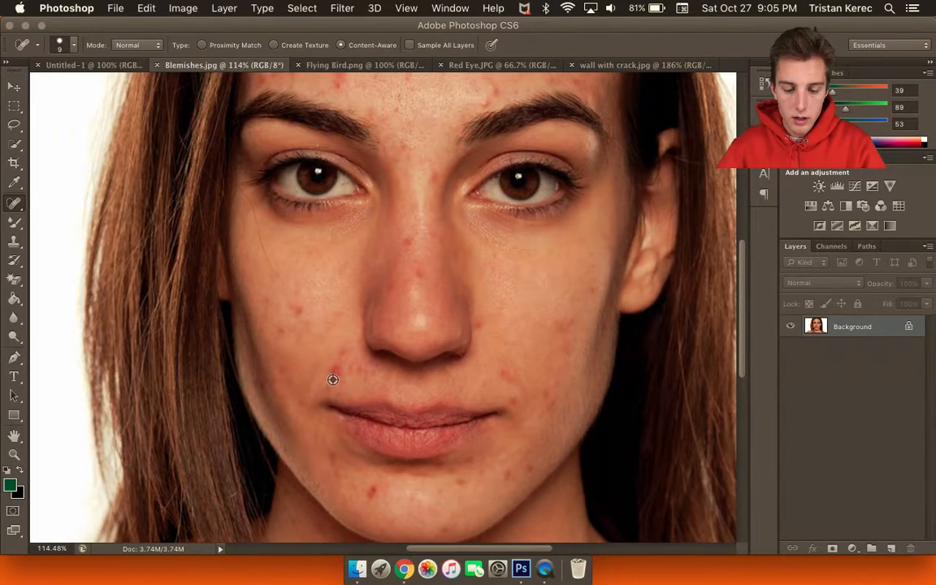
pyautogui.scroll(10, 332, 379)
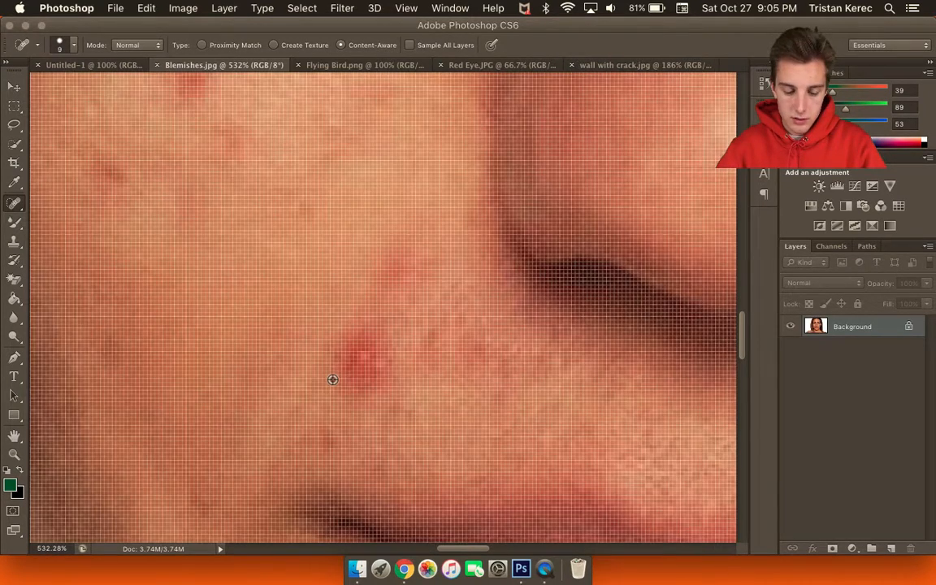
pyautogui.scroll(-2, 362, 370)
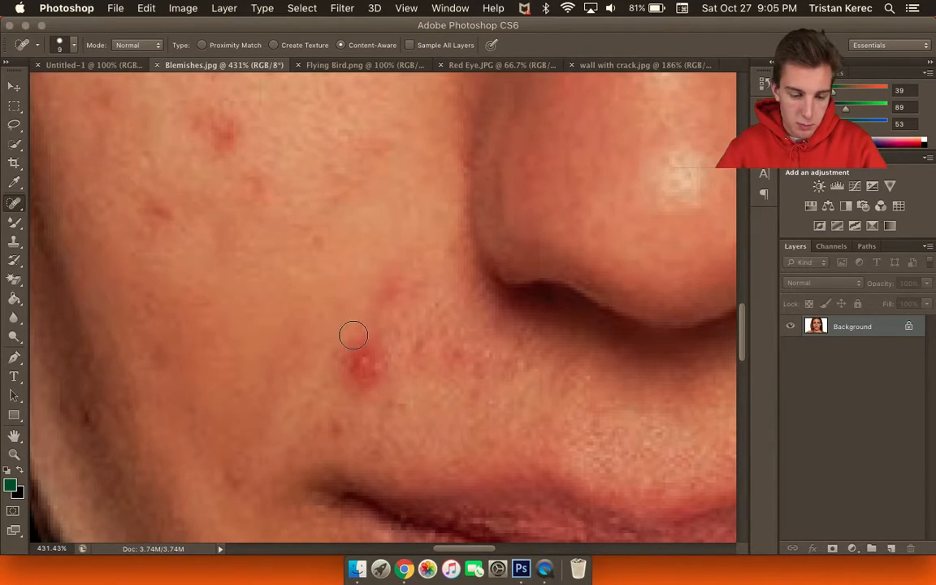
pyautogui.rightClick(8, 206)
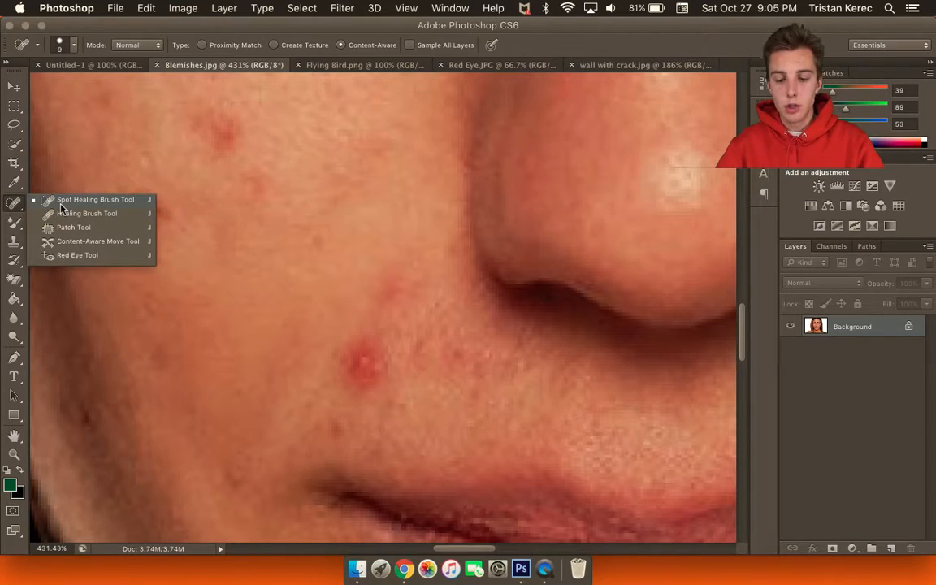
pyautogui.click(62, 203)
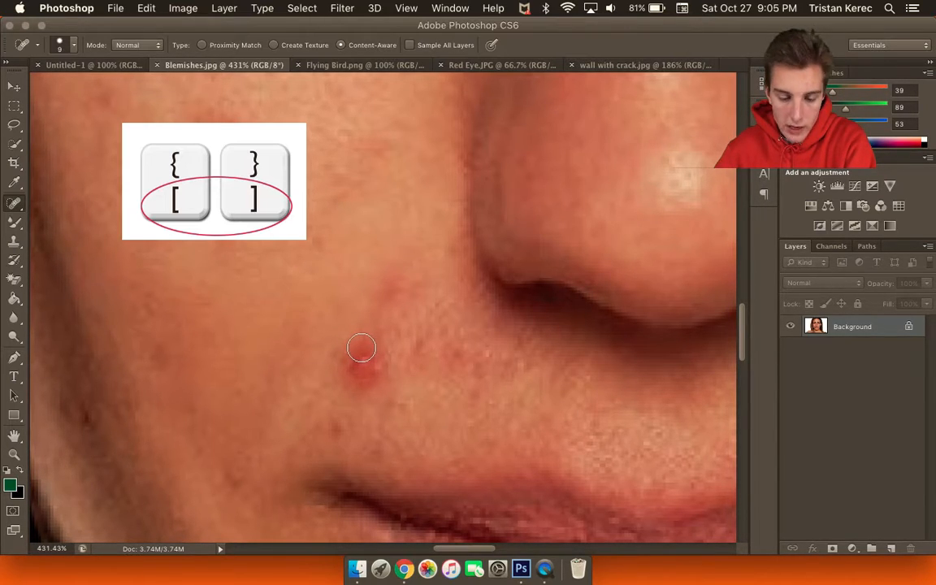
# Set the brush size to 15 with the bracket keys and heal the cheek blemish beside the nose.
pyautogui.press(']')
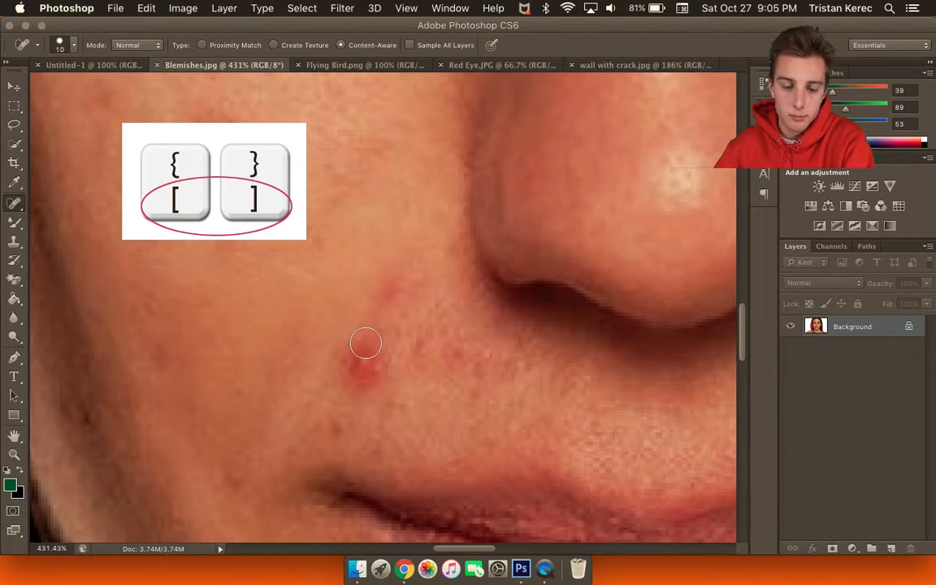
pyautogui.press('[')
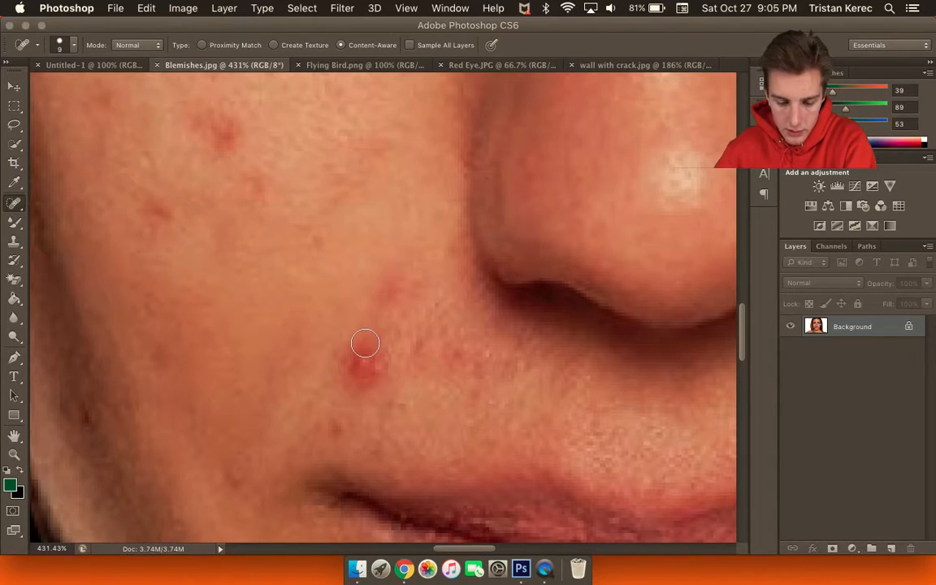
pyautogui.press(']')
pyautogui.press(']')
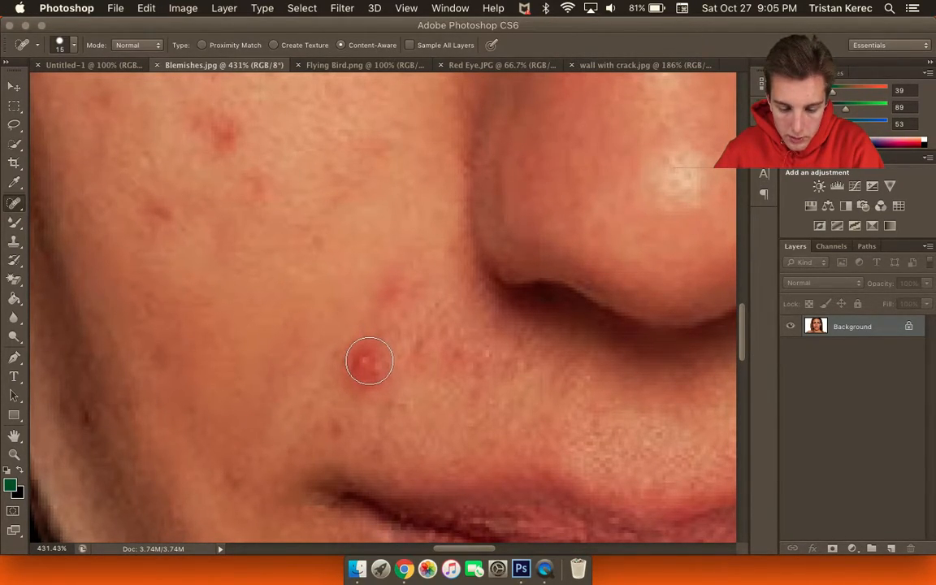
pyautogui.moveTo(363, 362); pyautogui.dragTo(366, 364)
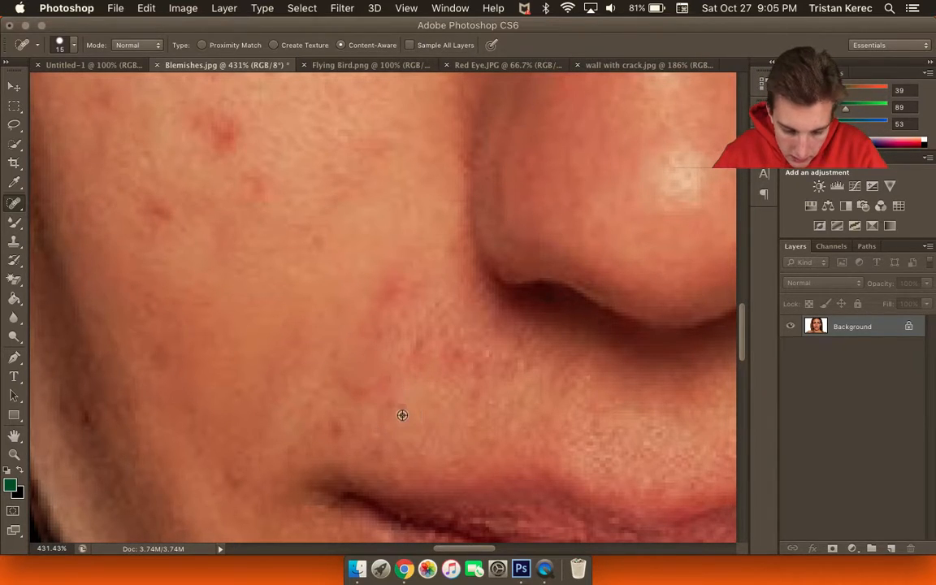
# Shrink the brush to size 5 and heal the two small spots above the lip.
pyautogui.scroll(-1, 402, 414)
pyautogui.scroll(-1, 395, 409)
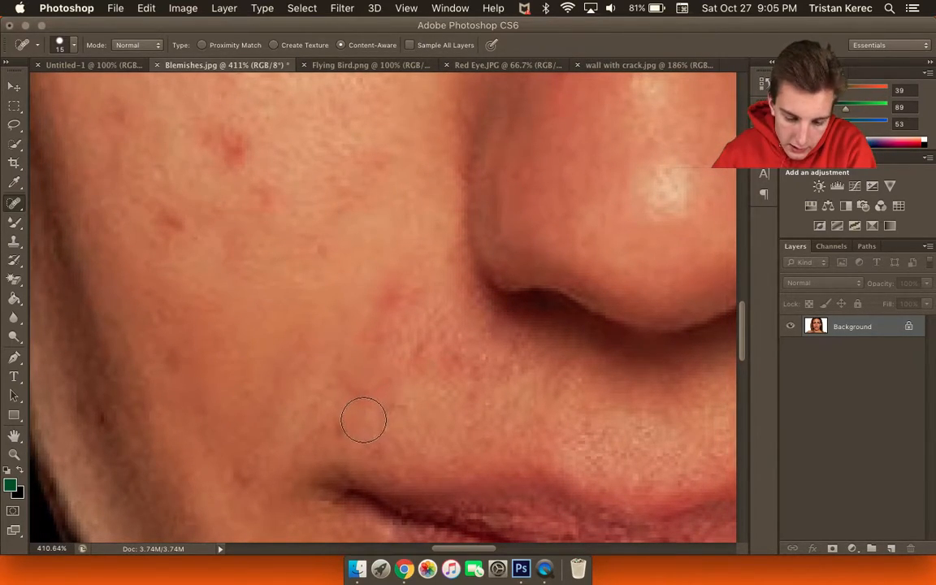
pyautogui.press('[')
pyautogui.press('[')
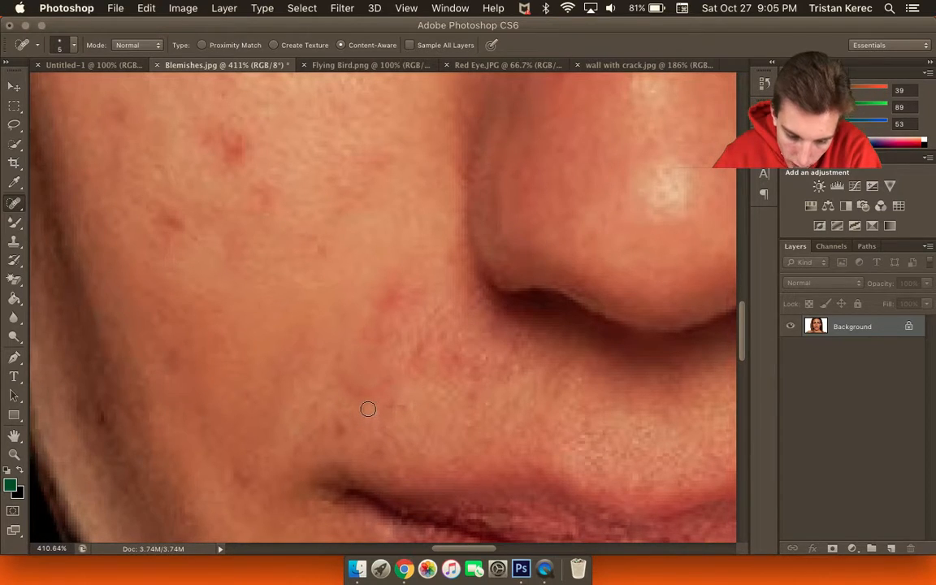
pyautogui.moveTo(369, 397)
pyautogui.mouseDown()
pyautogui.moveTo(346, 372)
pyautogui.moveTo(348, 345)
pyautogui.moveTo(378, 348)
pyautogui.moveTo(385, 367)
pyautogui.moveTo(346, 335)
pyautogui.moveTo(331, 353)
pyautogui.mouseUp()
pyautogui.moveTo(362, 399)
pyautogui.mouseDown()
pyautogui.moveTo(346, 376)
pyautogui.moveTo(377, 396)
pyautogui.moveTo(417, 357)
pyautogui.moveTo(381, 339)
pyautogui.mouseUp()
# Move to the chin, enlarge the brush to size 6, and heal the chin blemish.
pyautogui.scroll(-4, 414, 406)
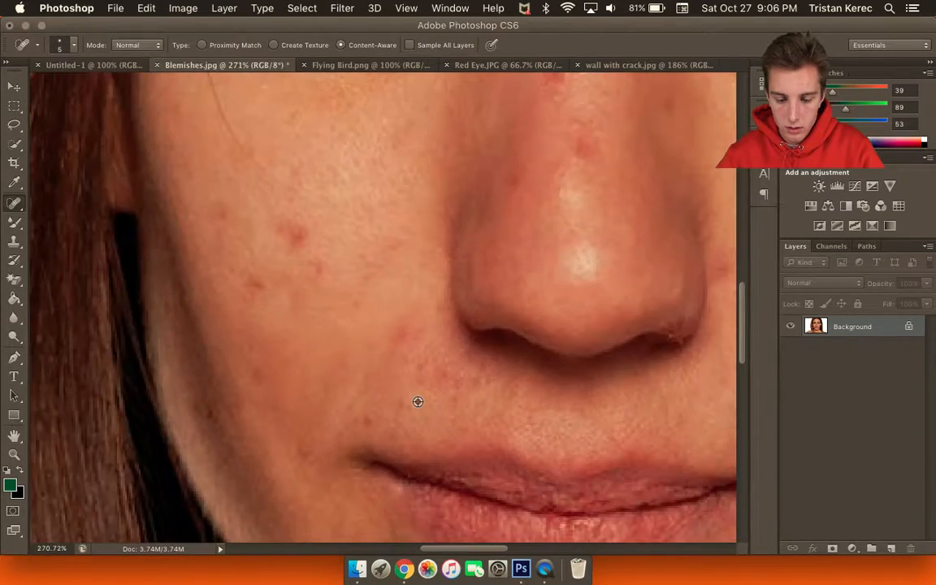
pyautogui.scroll(-3, 417, 402)
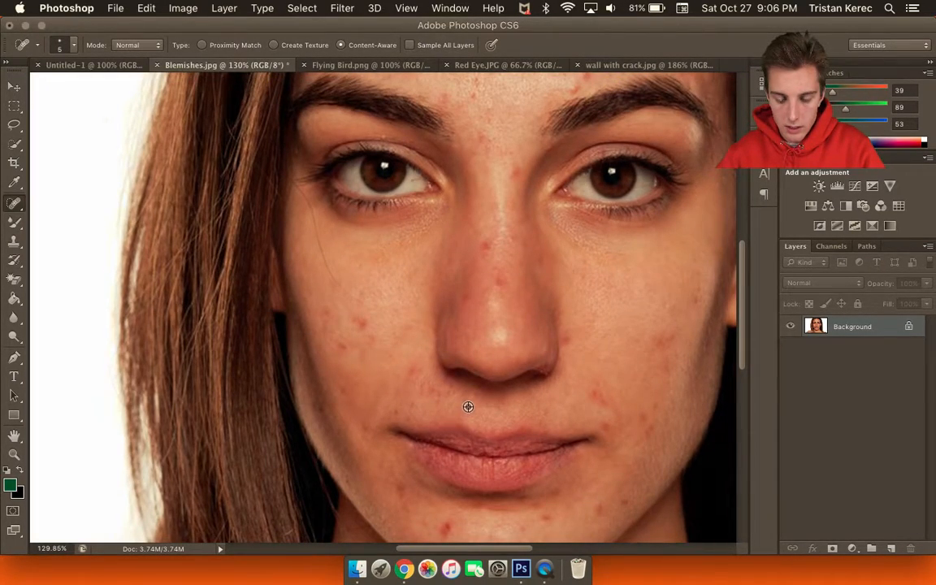
pyautogui.scroll(-1, 468, 406)
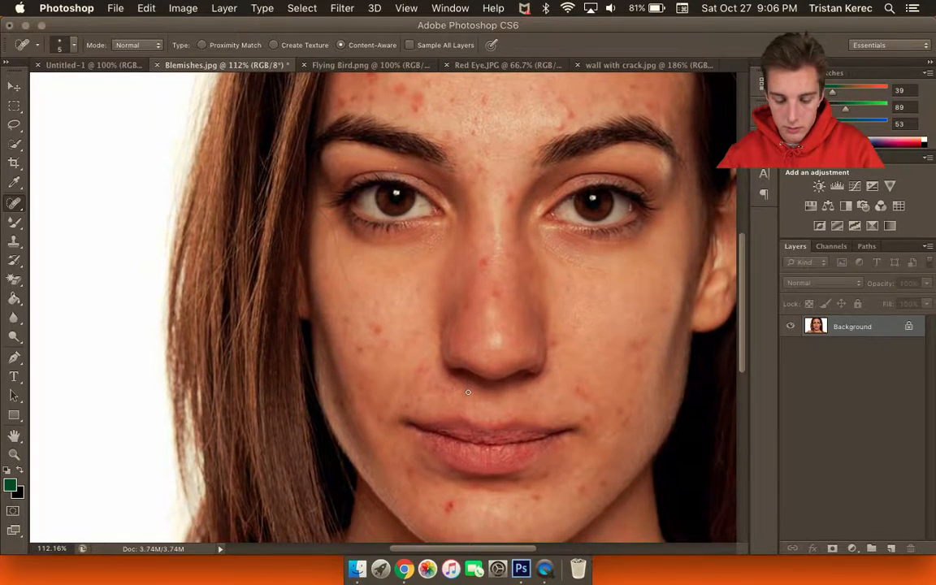
pyautogui.scroll(-2, 471, 382)
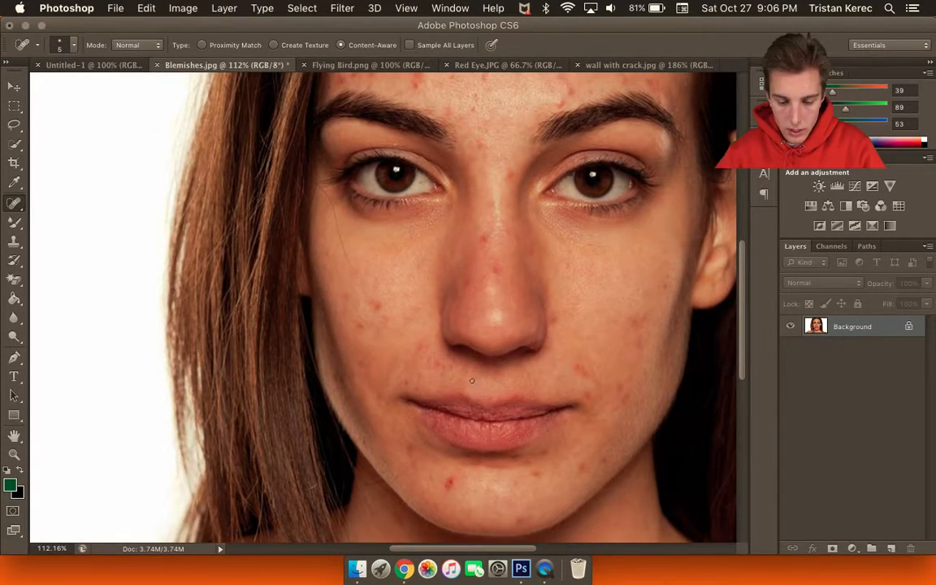
pyautogui.scroll(-5, 471, 380)
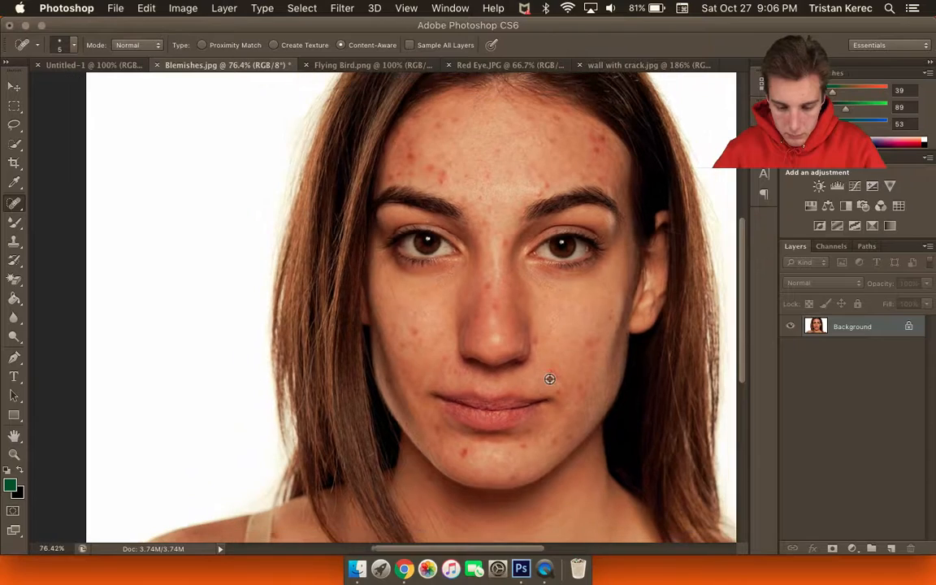
pyautogui.scroll(6, 471, 452)
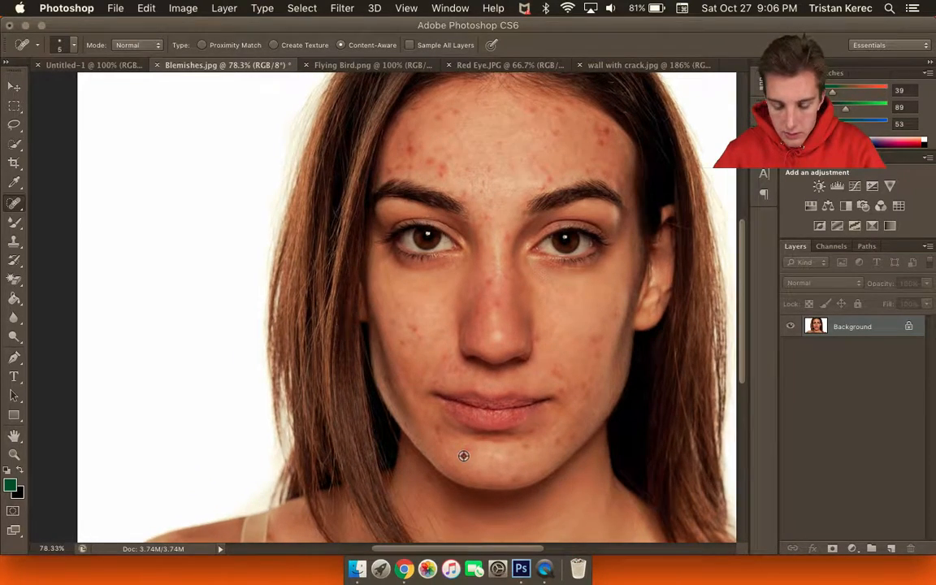
pyautogui.scroll(3, 471, 451)
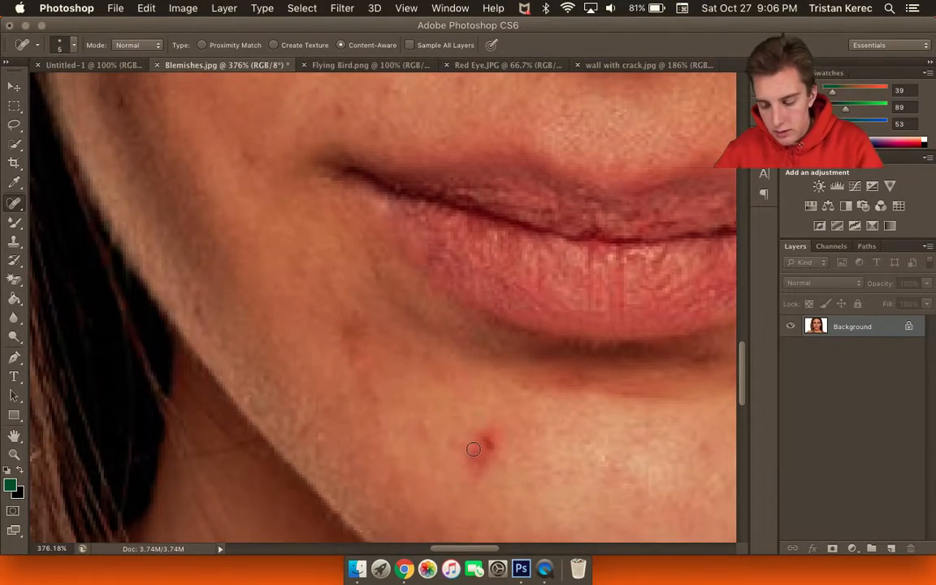
pyautogui.scroll(-2, 503, 438)
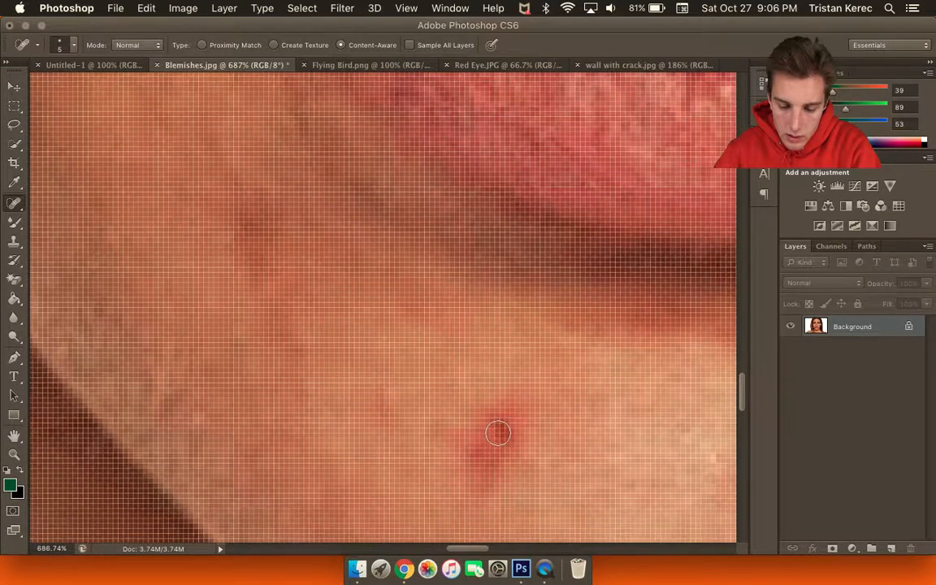
pyautogui.press(']')
pyautogui.moveTo(498, 417)
pyautogui.mouseDown()
pyautogui.moveTo(491, 447)
pyautogui.moveTo(466, 442)
pyautogui.moveTo(498, 412)
pyautogui.moveTo(513, 423)
pyautogui.moveTo(485, 470)
pyautogui.moveTo(462, 445)
pyautogui.moveTo(512, 406)
pyautogui.moveTo(540, 415)
pyautogui.moveTo(489, 431)
pyautogui.mouseUp()
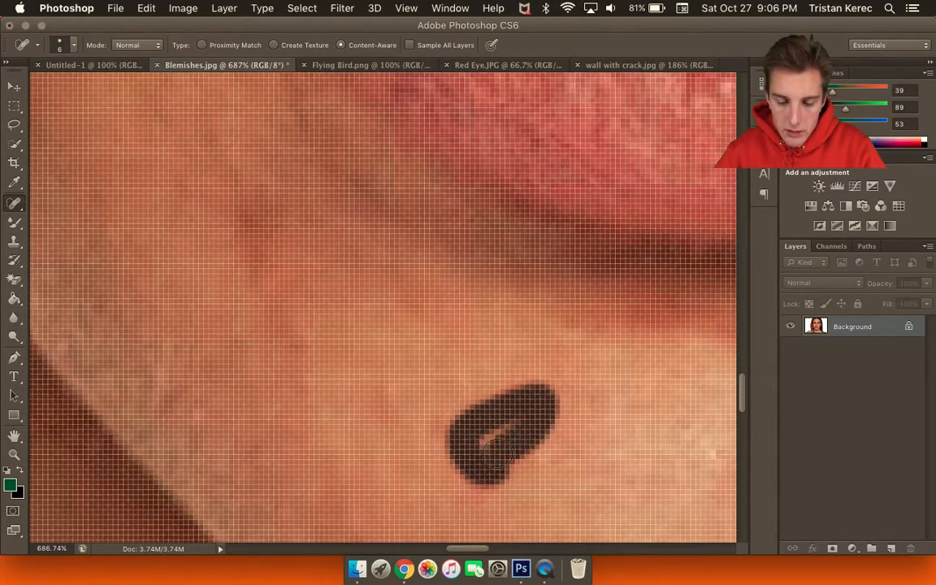
pyautogui.scroll(-2, 514, 452)
pyautogui.scroll(-5, 513, 448)
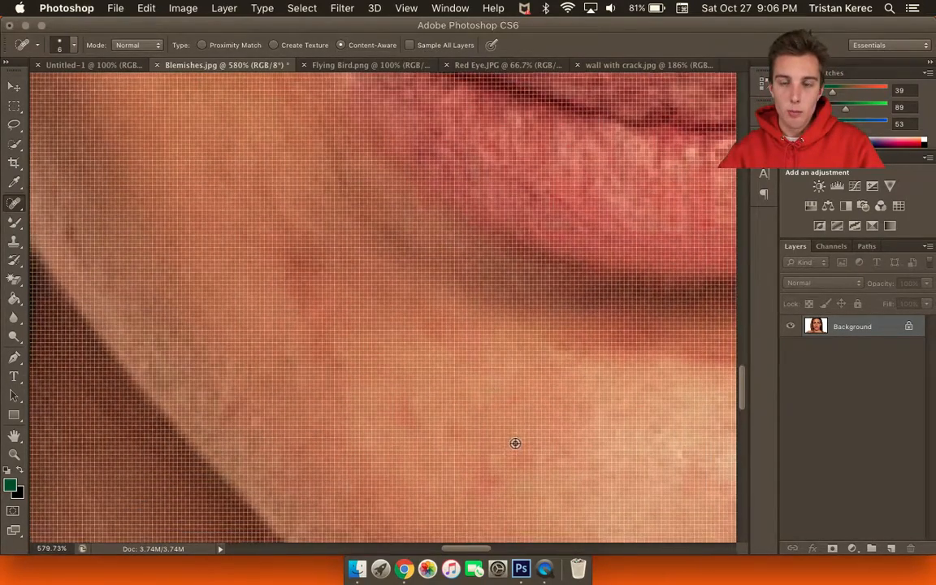
pyautogui.scroll(-10, 513, 430)
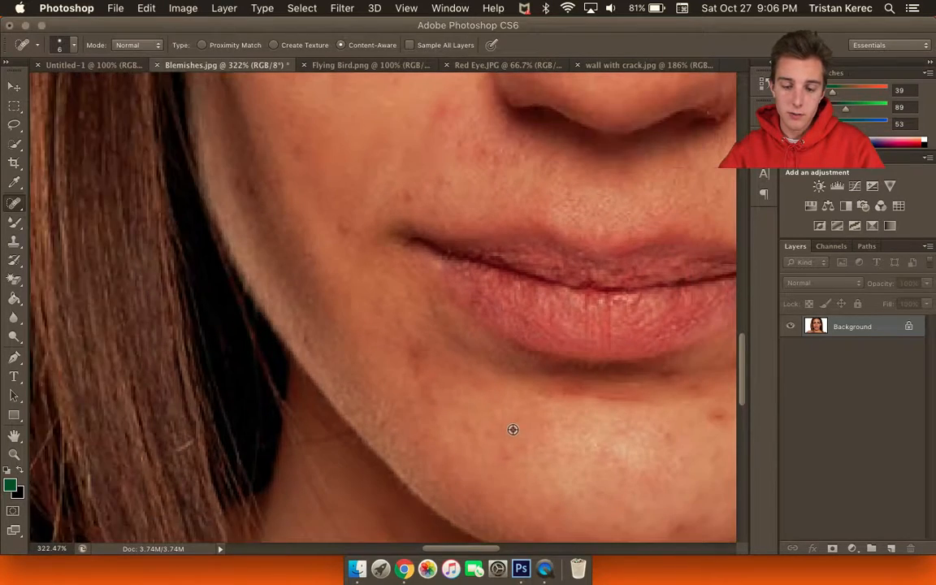
pyautogui.scroll(-3, 523, 421)
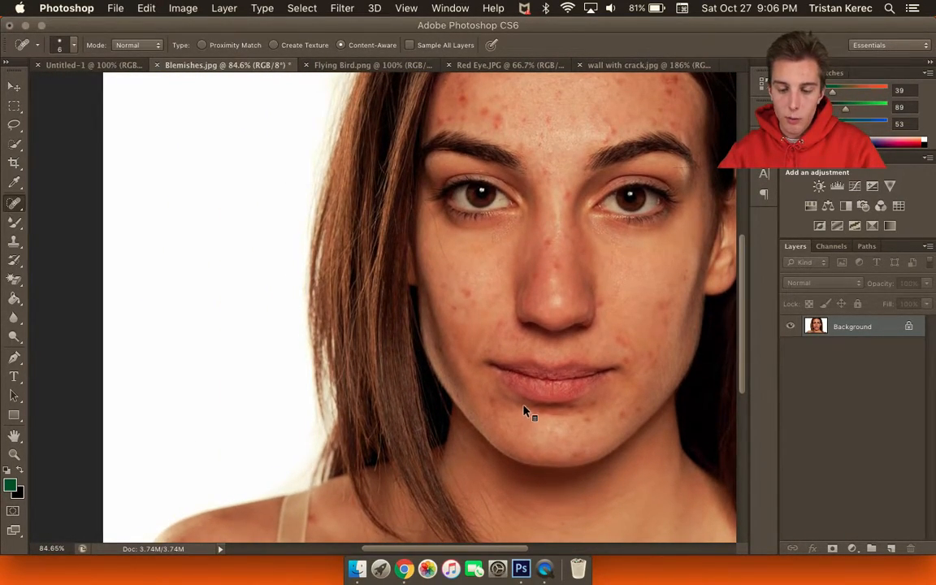
pyautogui.hscroll(5, 506, 555)
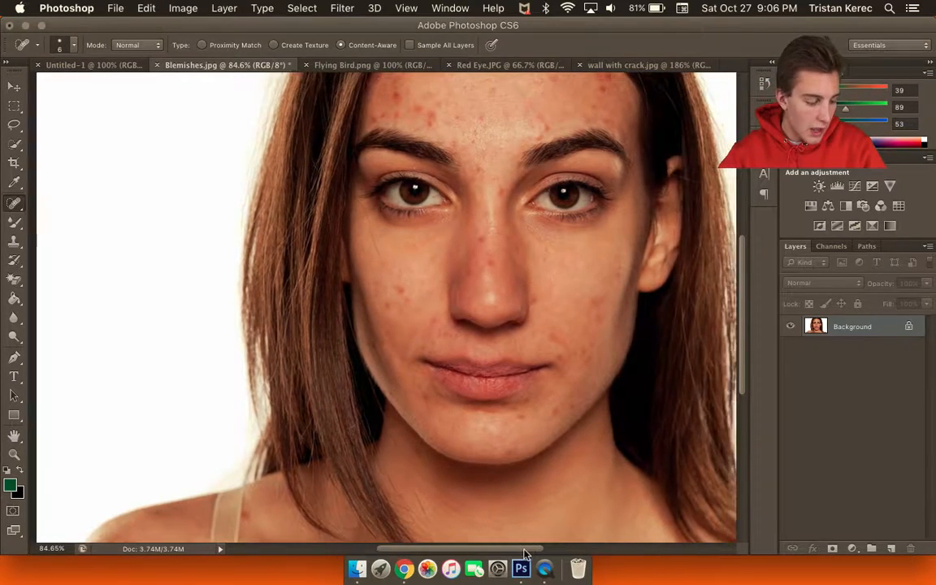
pyautogui.scroll(2, 358, 276)
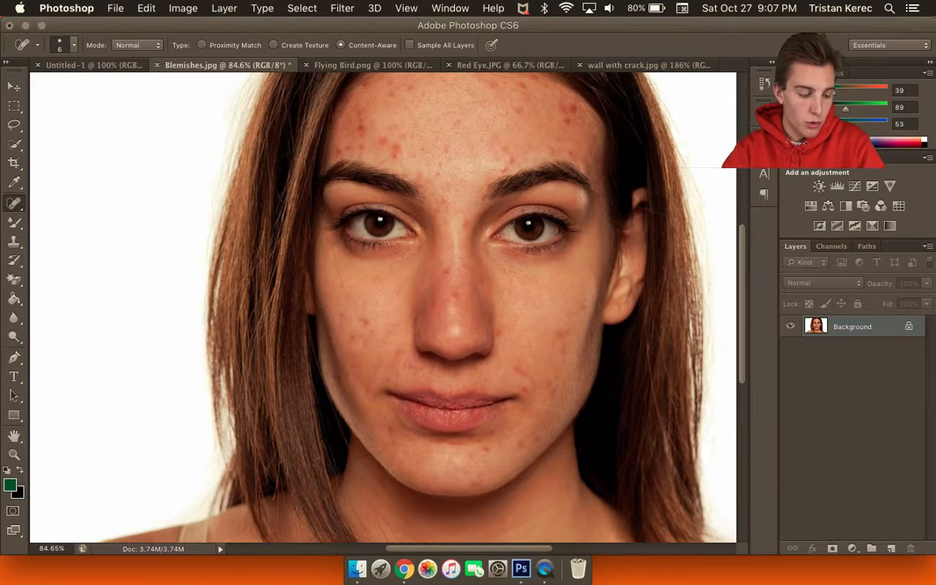
pyautogui.press('alt')
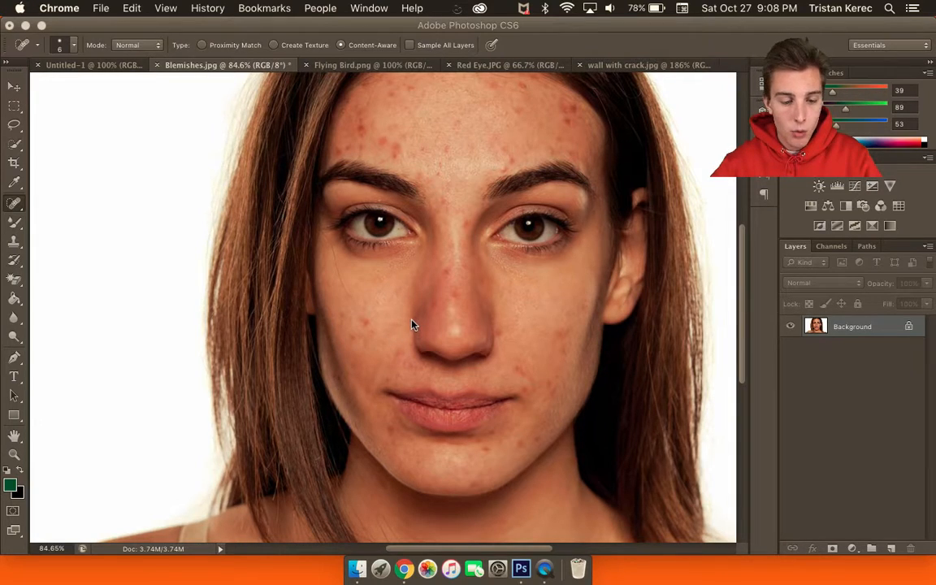
# Switch to the Healing Brush Tool and zoom to about 292% on the cheek beside the nose.
pyautogui.click(22, 205)
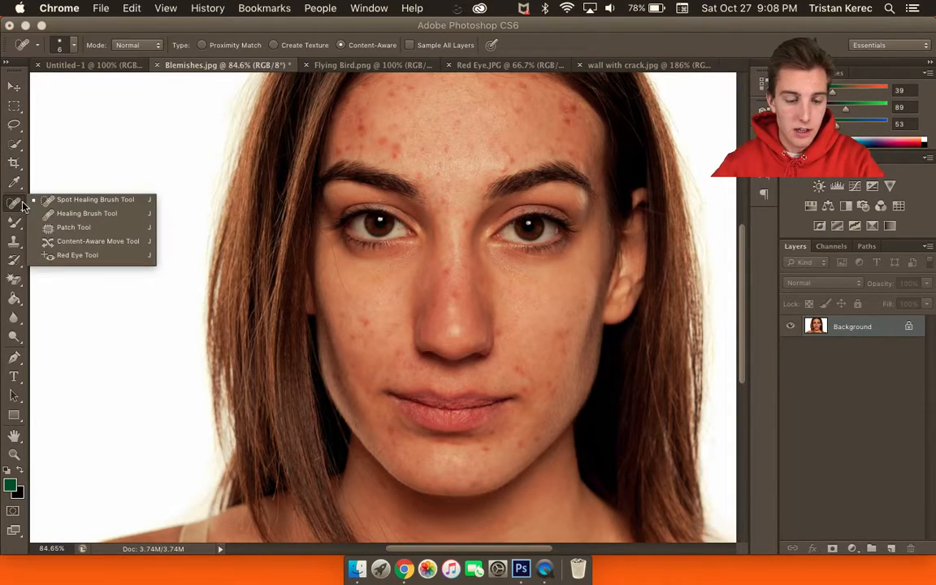
pyautogui.click(69, 220)
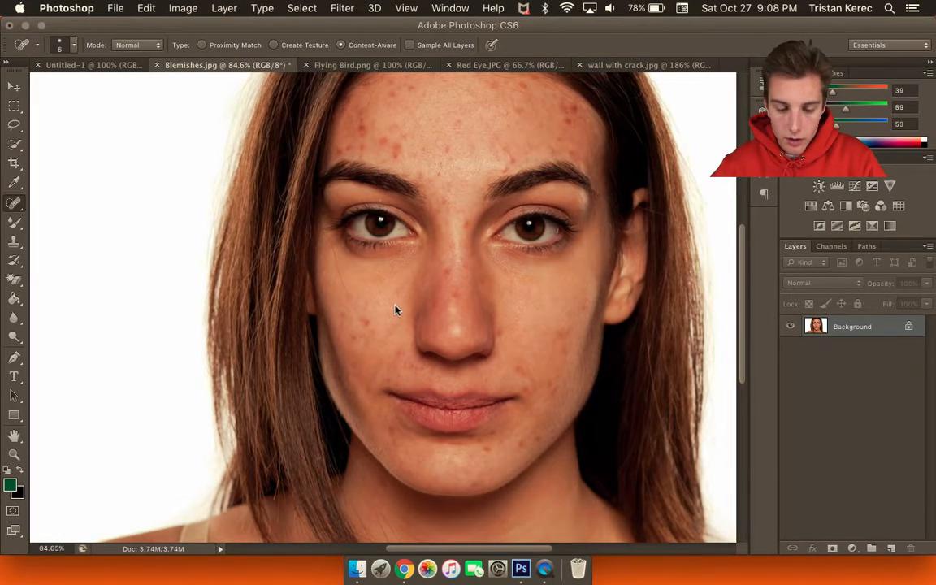
pyautogui.scroll(5, 408, 302)
pyautogui.scroll(4, 408, 301)
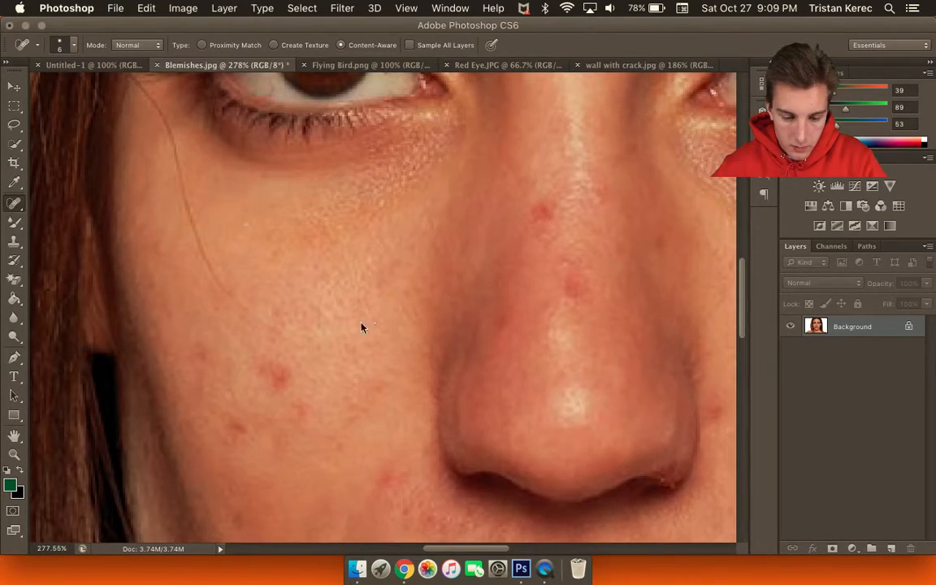
pyautogui.scroll(2, 328, 344)
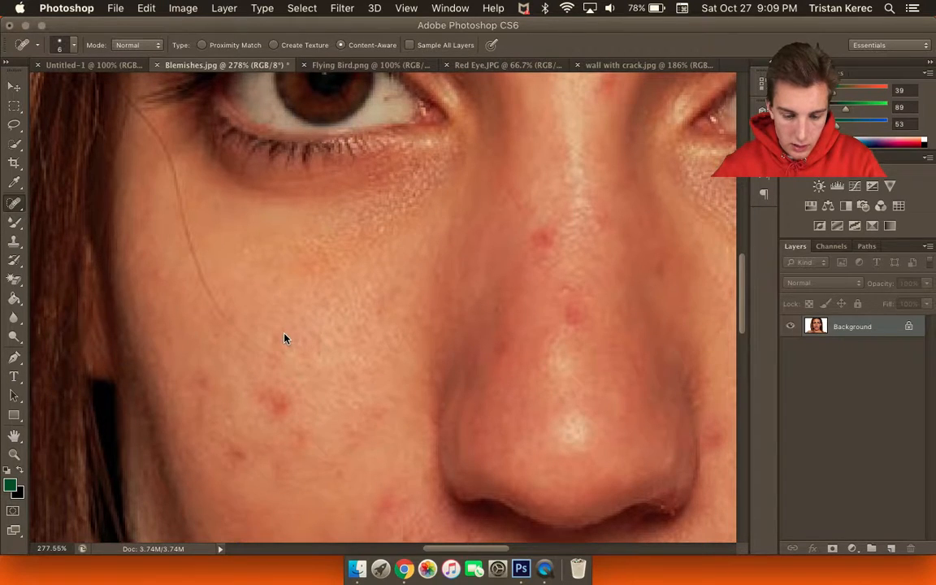
pyautogui.scroll(2, 290, 329)
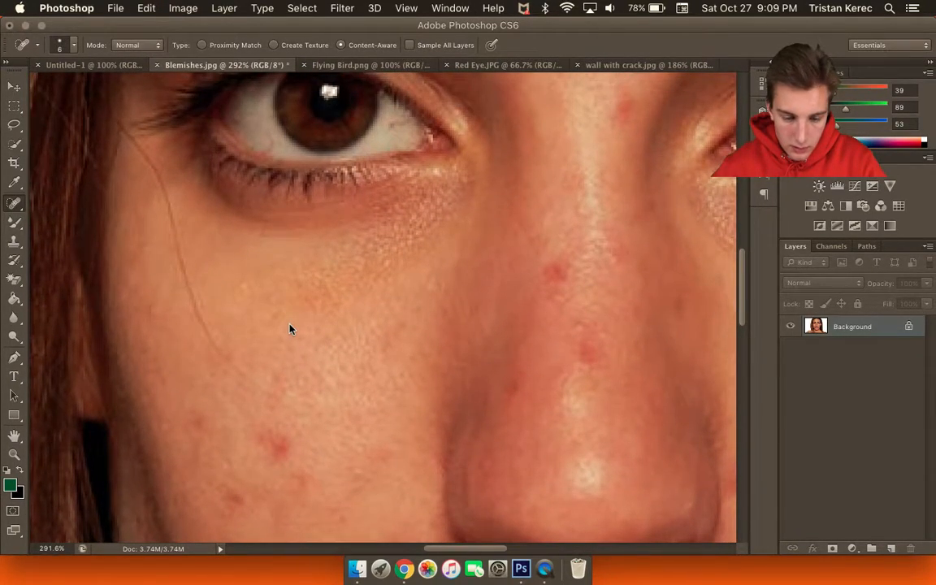
pyautogui.scroll(-2, 291, 329)
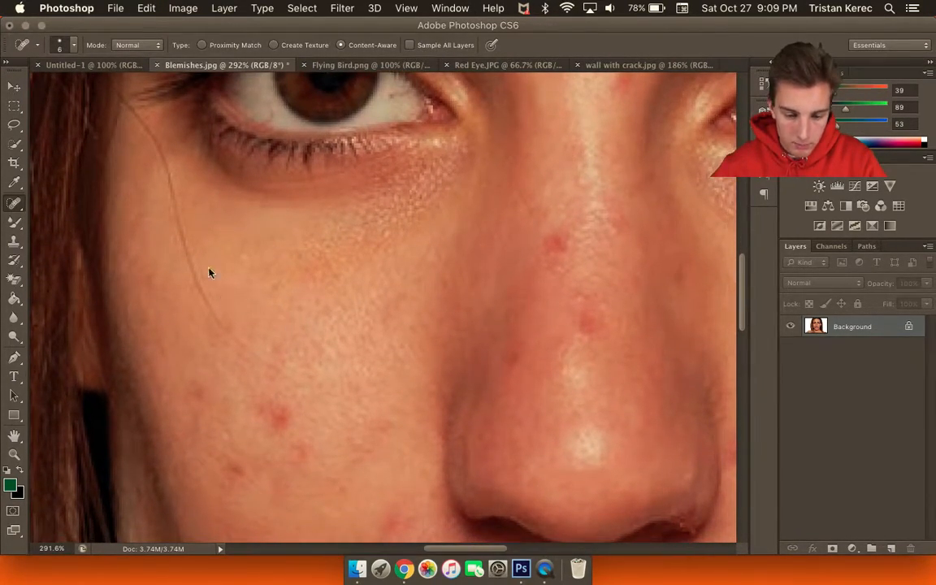
pyautogui.scroll(1, 220, 380)
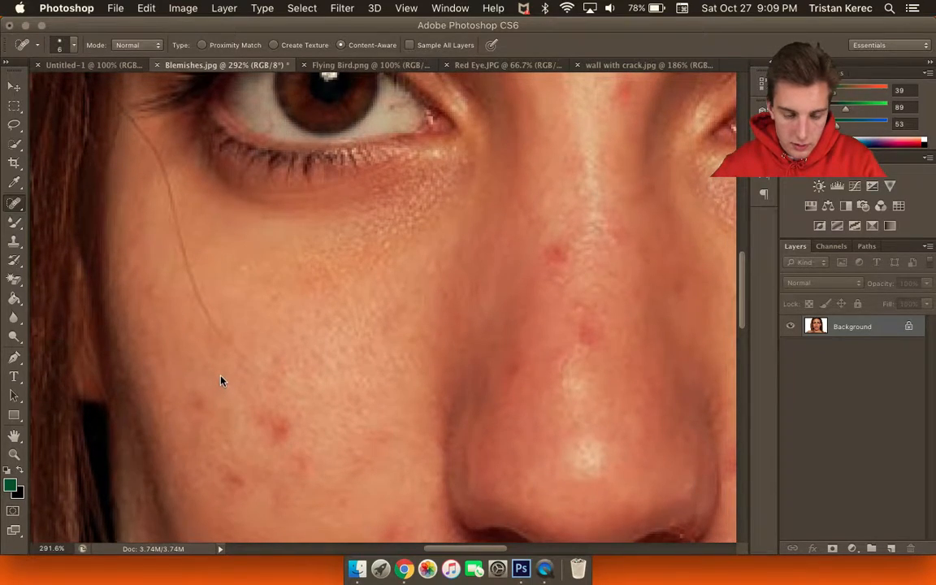
pyautogui.scroll(2, 227, 368)
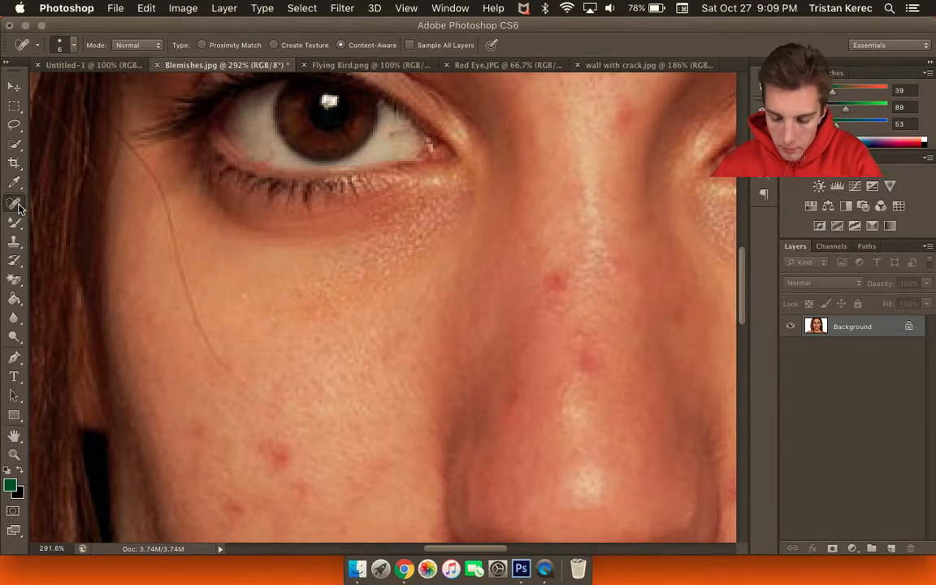
# Select the Healing Brush Tool and set its size to 5.
pyautogui.moveTo(15, 203); pyautogui.dragTo(45, 200)
pyautogui.click(49, 194)
pyautogui.press(']')
pyautogui.press(']')
pyautogui.press(']')
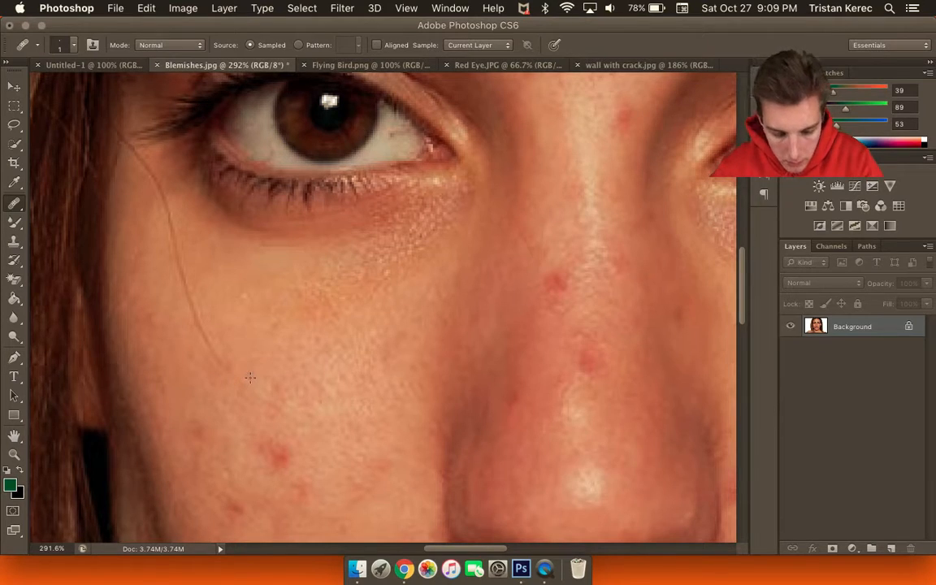
pyautogui.press(']')
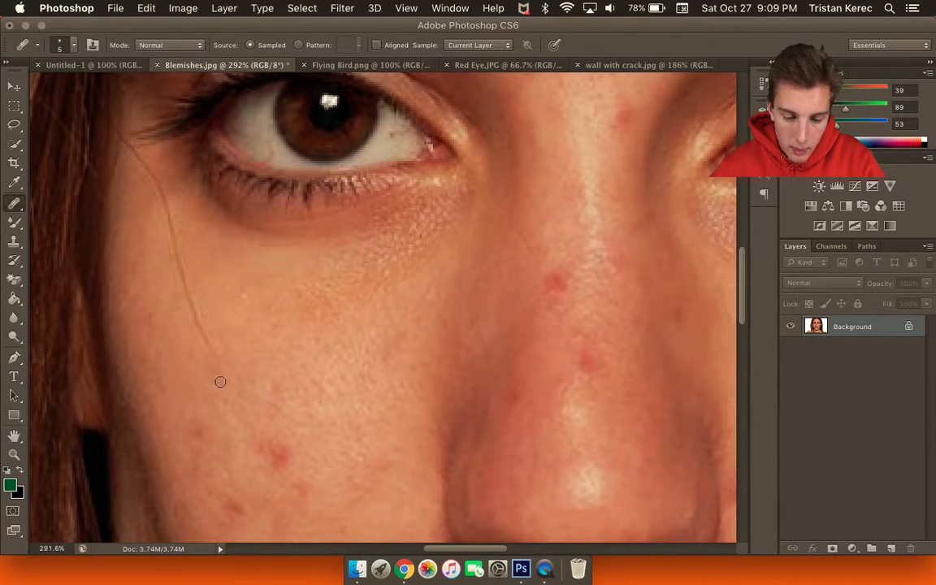
# Sample clean cheek skin and heal the lower end of the stray hair.
pyautogui.keyDown('alt'); pyautogui.click(231, 337); pyautogui.keyUp('alt')
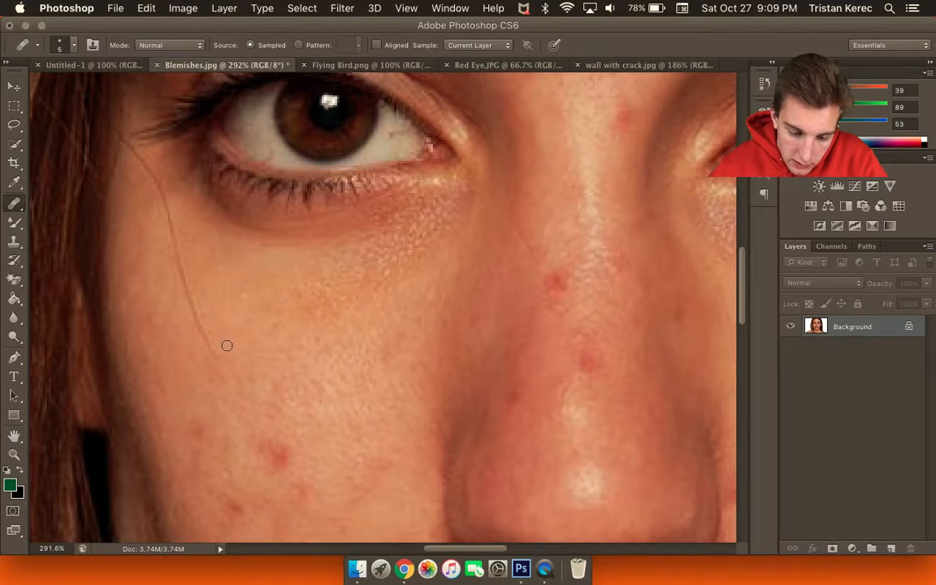
pyautogui.moveTo(222, 353); pyautogui.dragTo(199, 322)
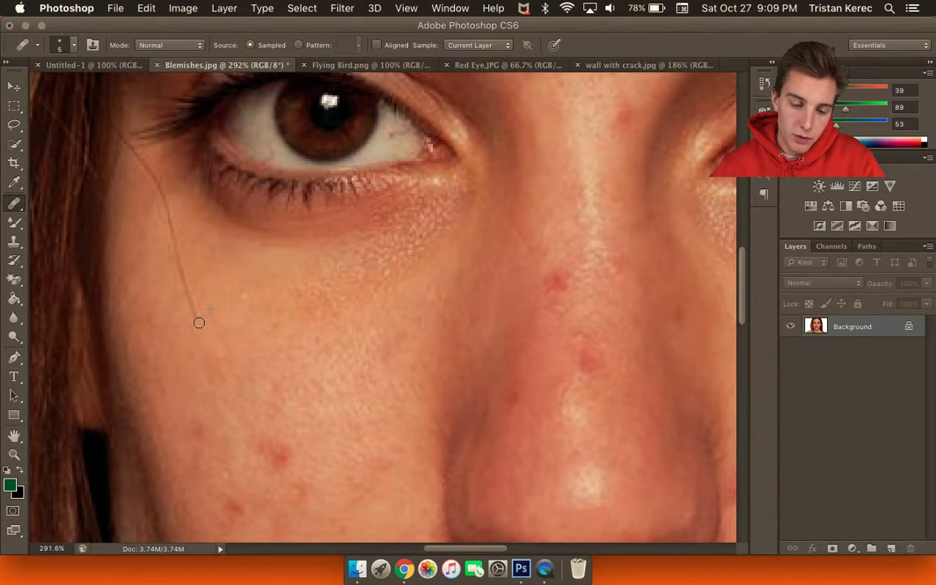
pyautogui.moveTo(199, 322); pyautogui.dragTo(192, 306)
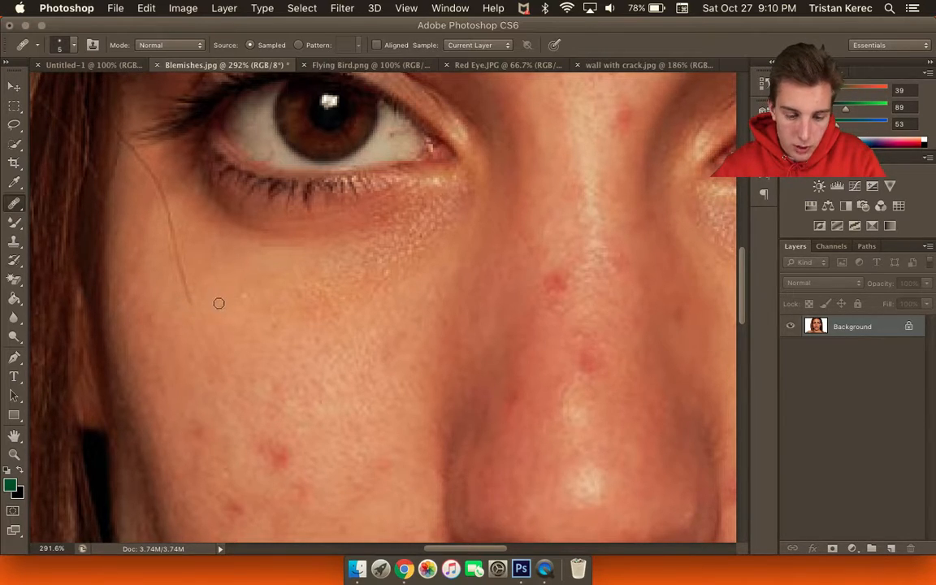
# Sample fresh skin beside the hair and heal the remaining hair up toward the eye.
pyautogui.keyDown('alt'); pyautogui.click(156, 287); pyautogui.keyUp('alt')
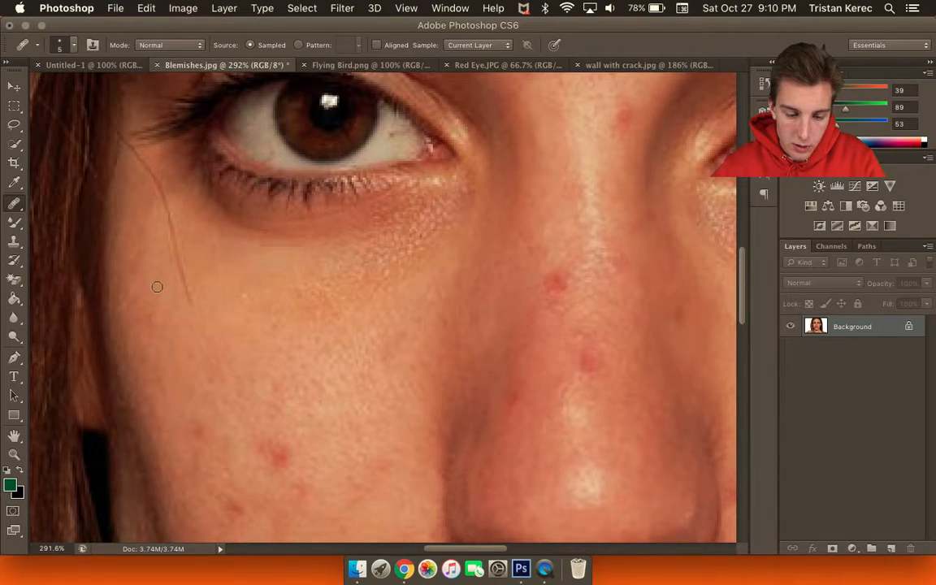
pyautogui.moveTo(189, 297); pyautogui.dragTo(179, 261)
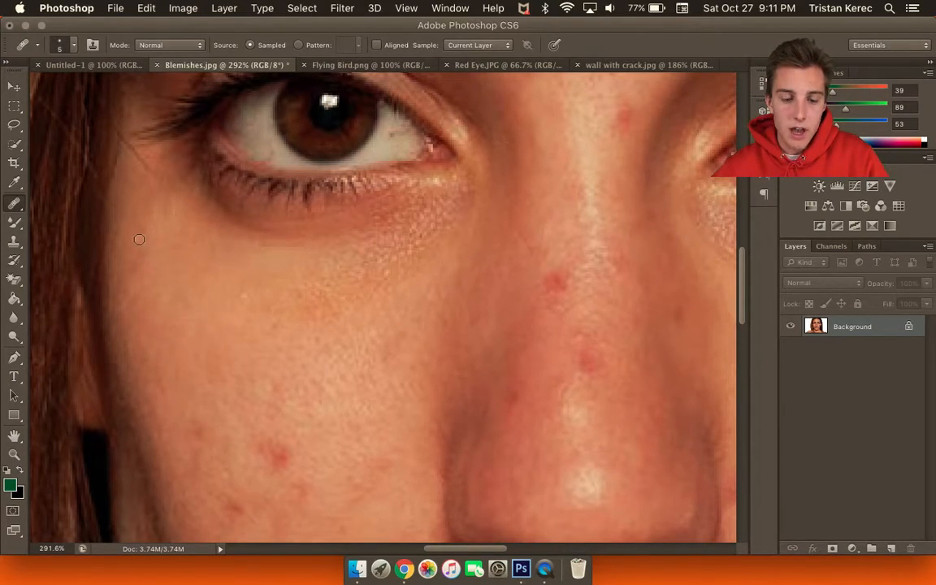
pyautogui.scroll(3, 144, 203)
pyautogui.scroll(-3, 144, 203)
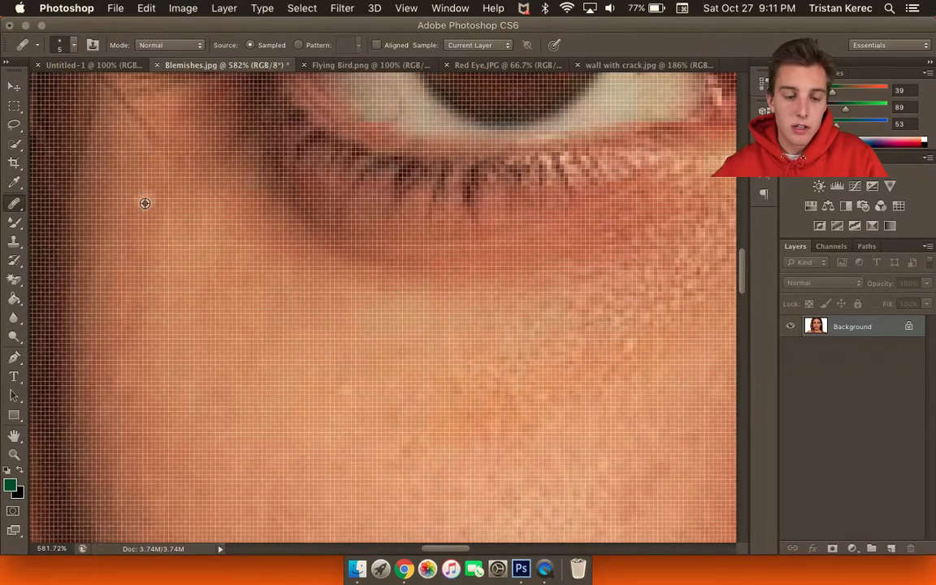
pyautogui.scroll(2, 145, 203)
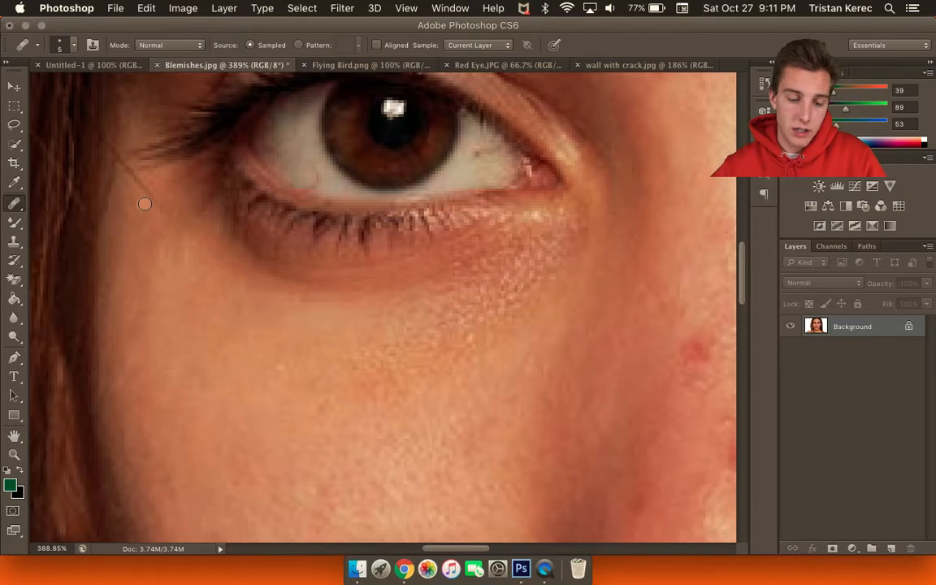
pyautogui.scroll(1, 145, 204)
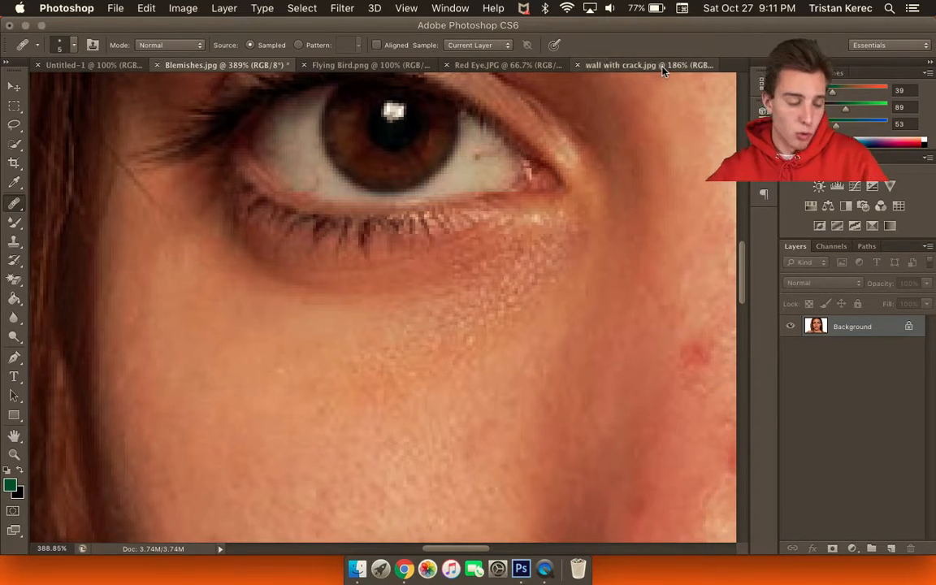
# Switch to the wall with crack.jpg document and bring up the healing tools list.
pyautogui.click(597, 64)
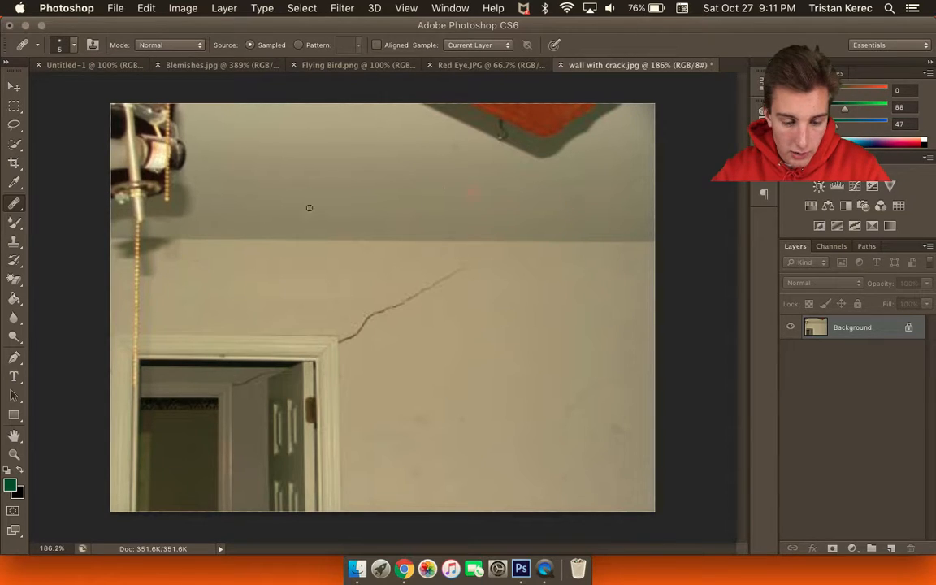
pyautogui.click(9, 208)
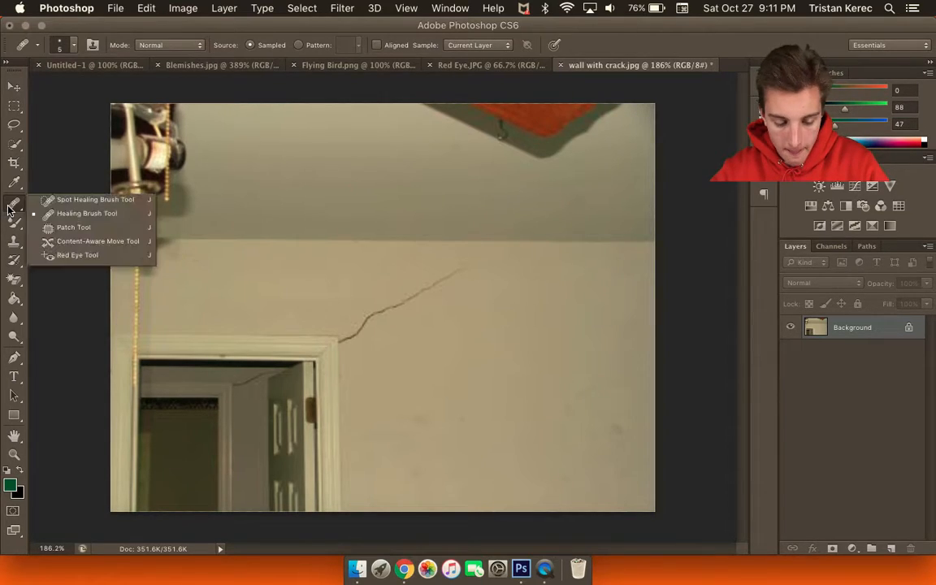
# Choose the Patch Tool and zoom to about 367% on the crack above the door frame.
pyautogui.click(65, 229)
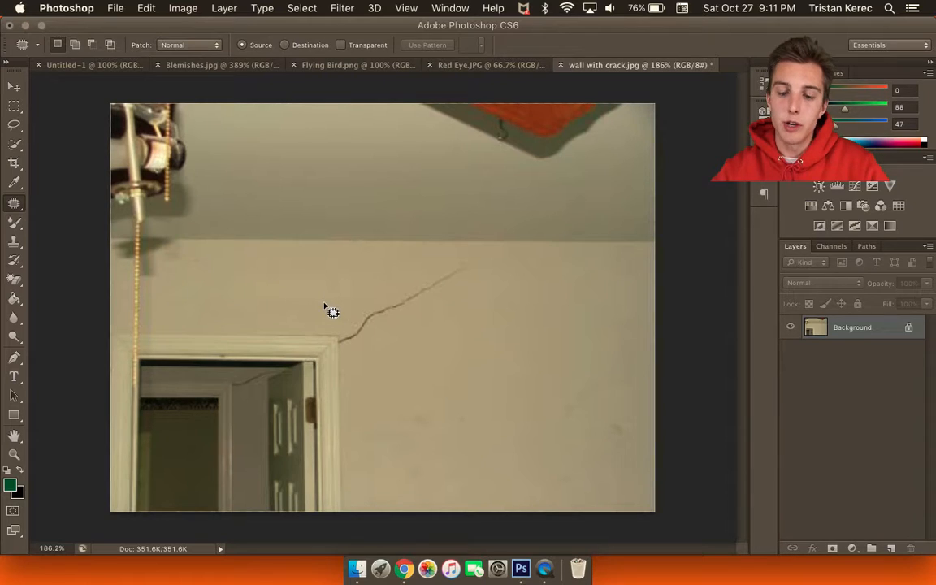
pyautogui.scroll(8, 332, 311)
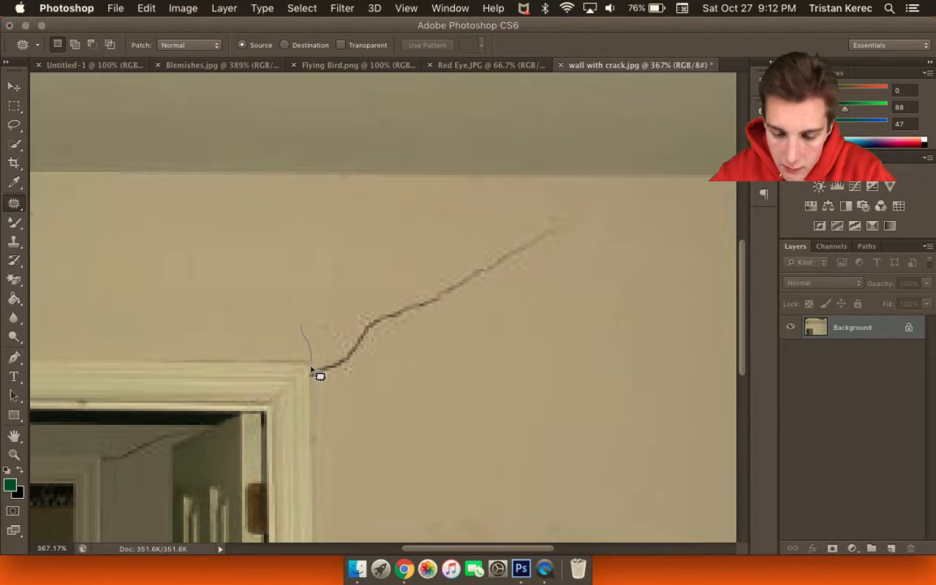
# Patch the diagonal crack above the door frame with clean nearby wall, then deselect.
pyautogui.moveTo(313, 388)
pyautogui.mouseDown()
pyautogui.moveTo(346, 395)
pyautogui.moveTo(407, 375)
pyautogui.moveTo(495, 326)
pyautogui.moveTo(601, 237)
pyautogui.moveTo(570, 200)
pyautogui.moveTo(461, 216)
pyautogui.moveTo(317, 301)
pyautogui.moveTo(302, 322)
pyautogui.moveTo(310, 333)
pyautogui.mouseUp()
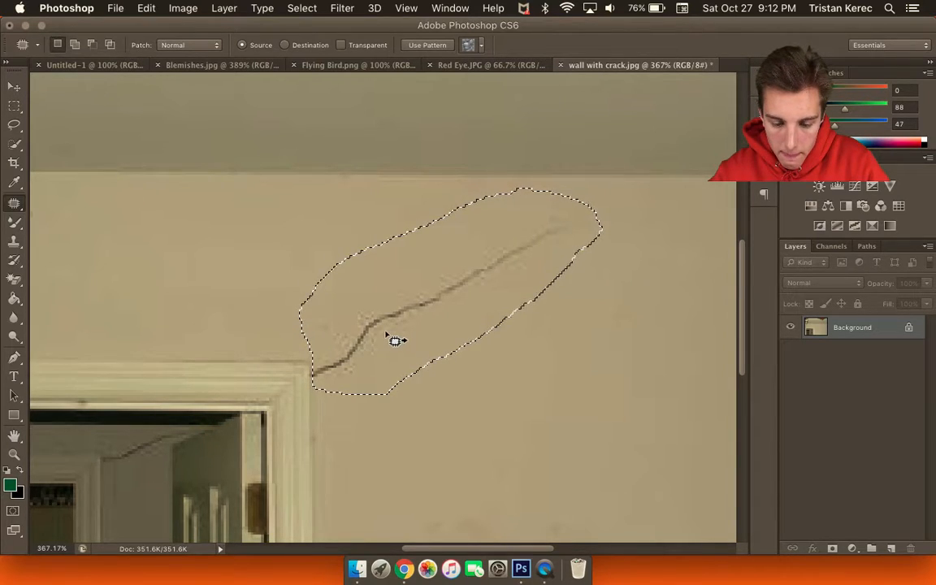
pyautogui.scroll(-1, 388, 328)
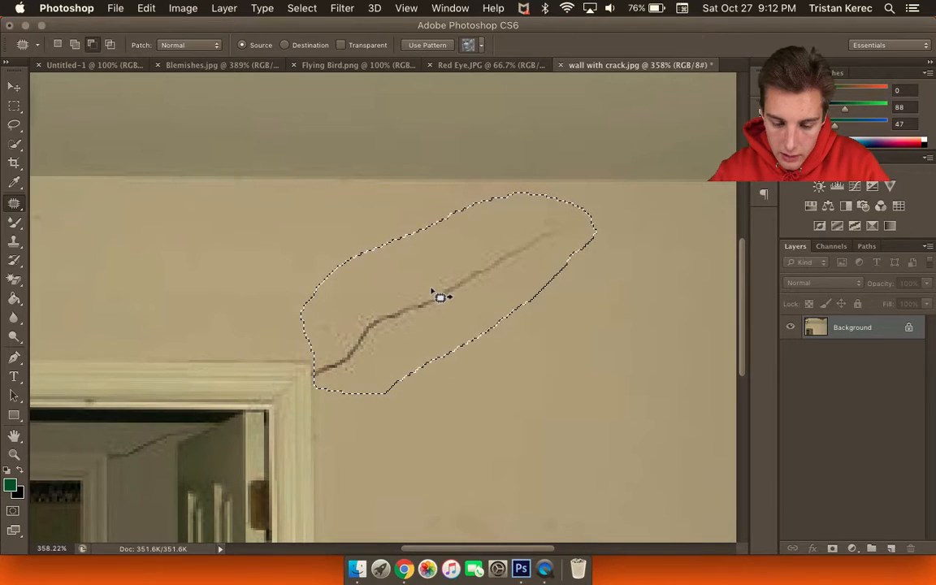
pyautogui.moveTo(439, 298); pyautogui.dragTo(548, 406)
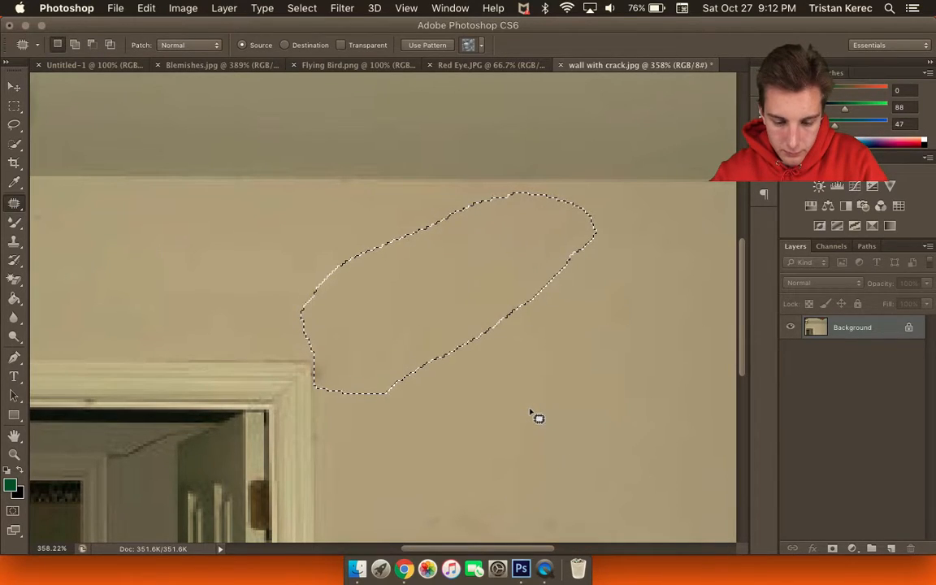
pyautogui.hotkey('ctrl', 'd')
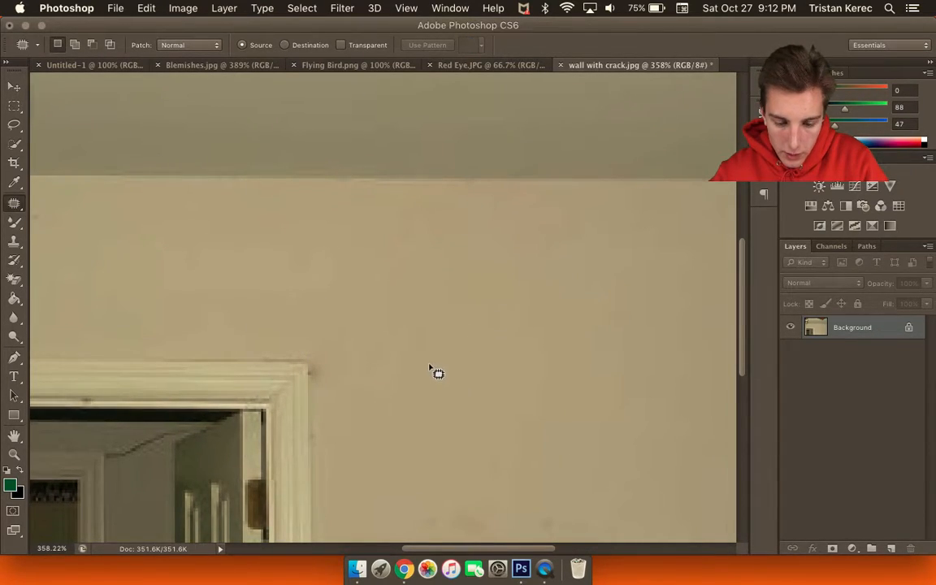
# Patch the leftover crack tail near the door corner with nearby wall and deselect.
pyautogui.scroll(-1, 435, 371)
pyautogui.scroll(-2, 428, 368)
pyautogui.scroll(10, 418, 368)
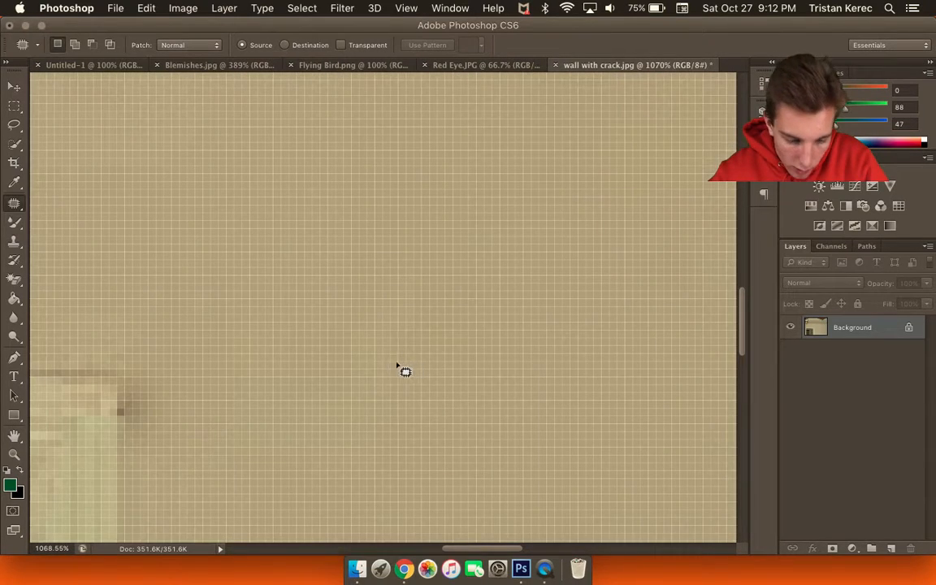
pyautogui.scroll(1, 351, 367)
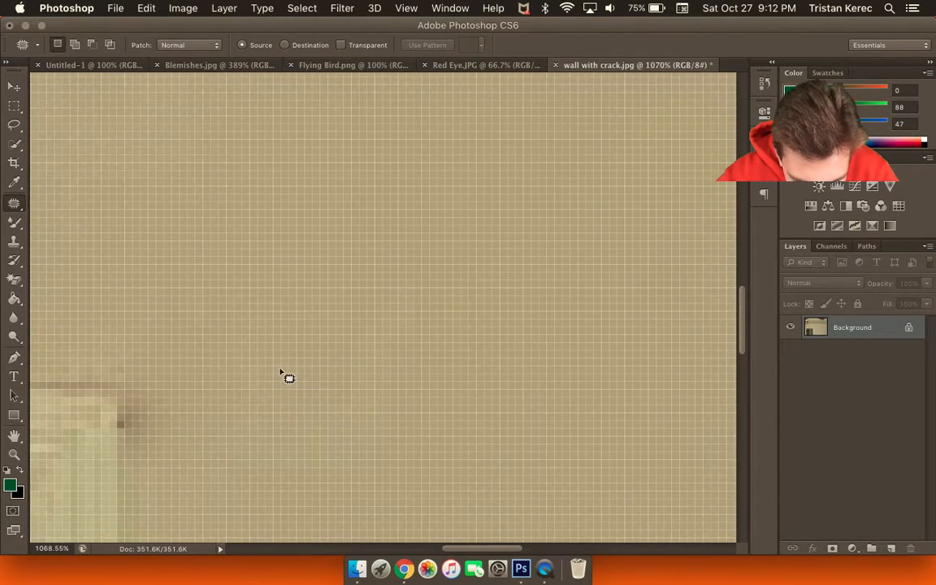
pyautogui.moveTo(118, 366)
pyautogui.mouseDown()
pyautogui.moveTo(123, 472)
pyautogui.moveTo(262, 445)
pyautogui.moveTo(252, 330)
pyautogui.moveTo(163, 335)
pyautogui.moveTo(127, 362)
pyautogui.mouseUp()
pyautogui.moveTo(183, 380)
pyautogui.mouseDown()
pyautogui.moveTo(420, 397)
pyautogui.moveTo(487, 373)
pyautogui.mouseUp()
pyautogui.press('super+d')
# Scroll down and left across the wall photo to bring the doorway crack into view.
pyautogui.scroll(-2, 388, 417)
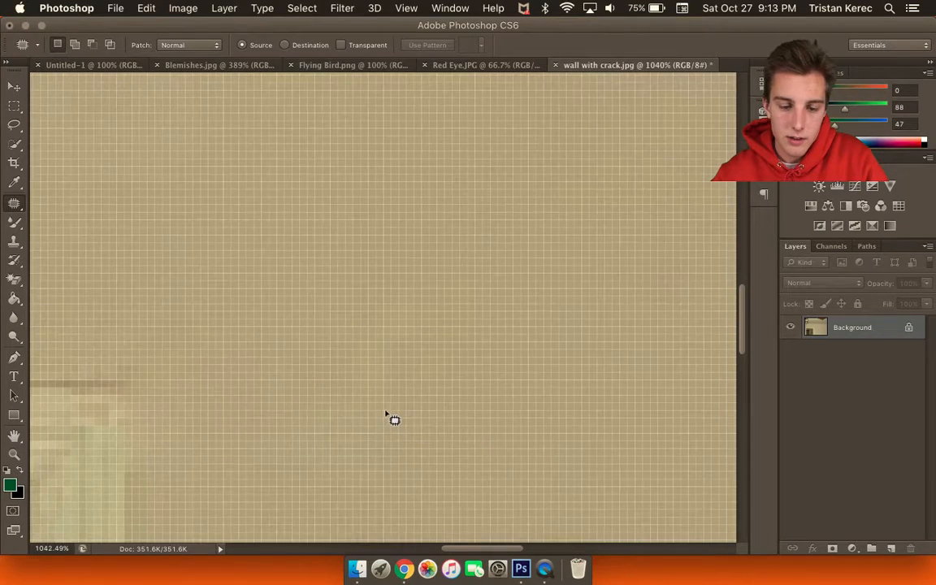
pyautogui.scroll(-8, 382, 410)
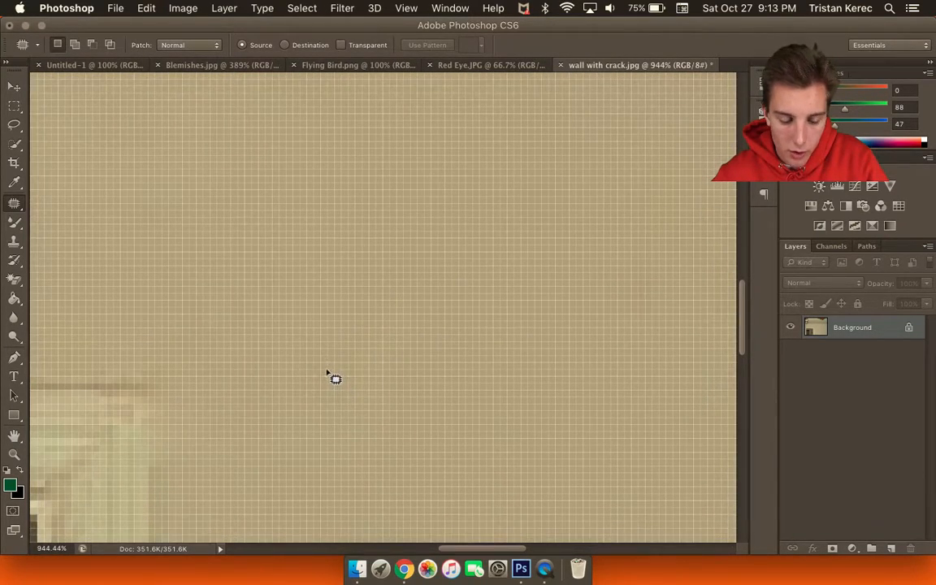
pyautogui.scroll(-15, 324, 372)
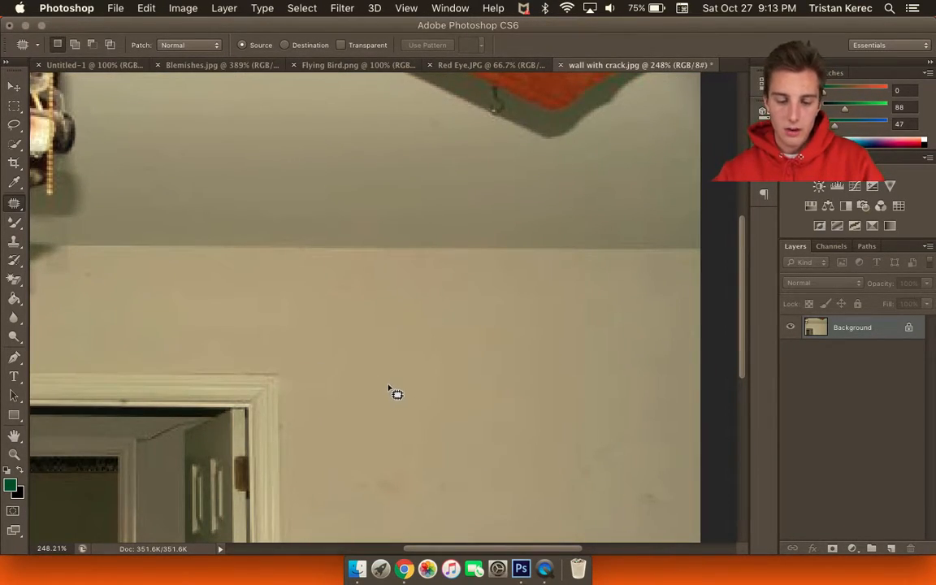
pyautogui.scroll(-5, 390, 390)
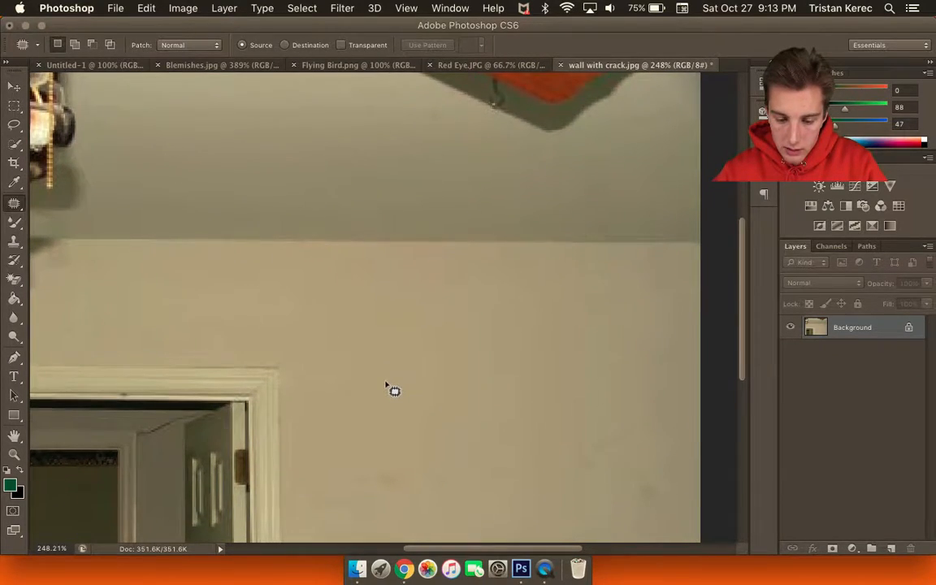
pyautogui.hscroll(-5, 406, 471)
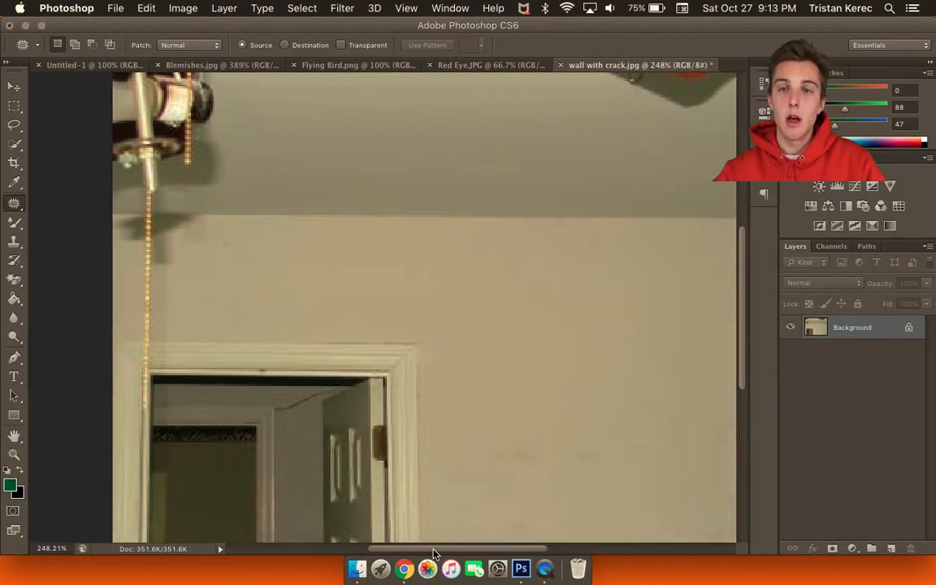
pyautogui.hscroll(-3, 406, 467)
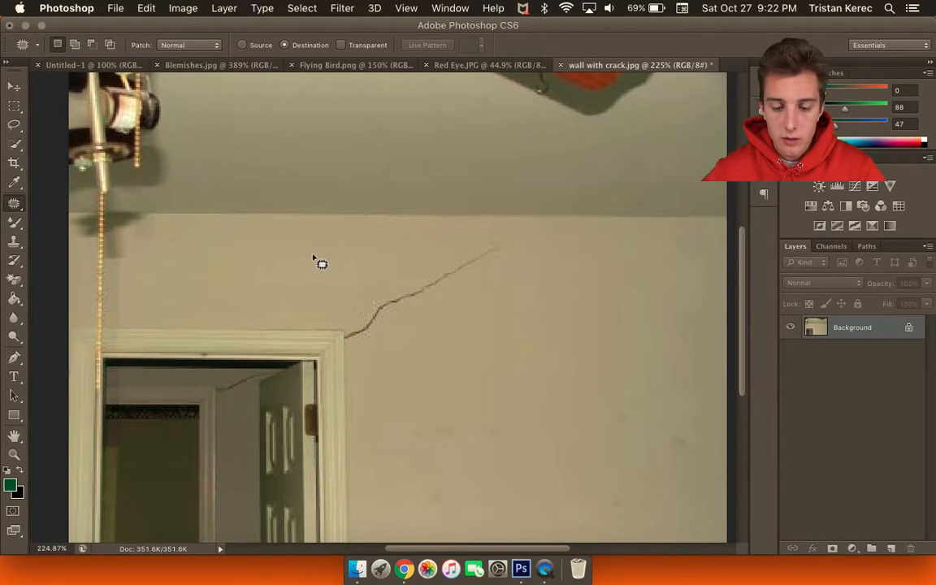
# Outline the crack above the door frame and copy it onto the clean wall below.
pyautogui.moveTo(344, 292); pyautogui.dragTo(344, 323)
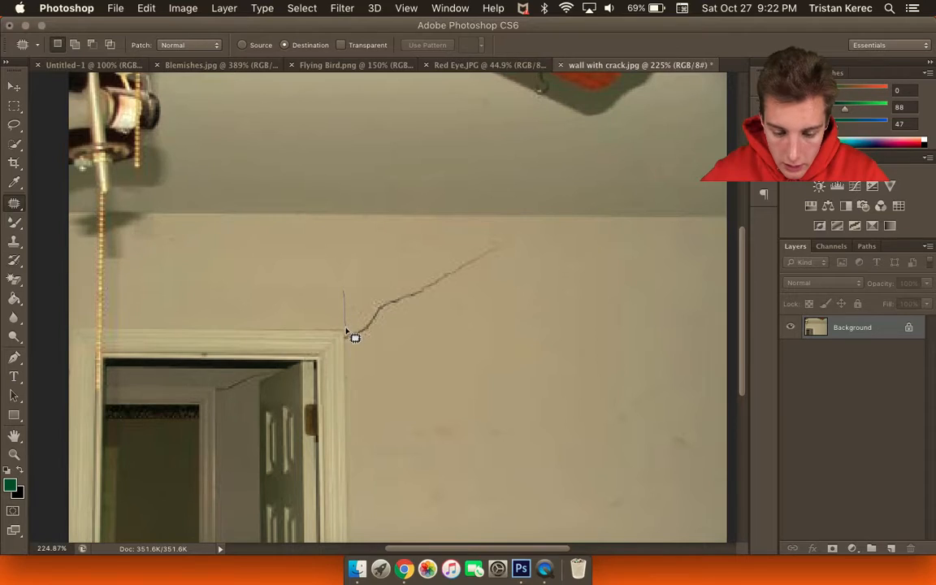
pyautogui.moveTo(410, 365)
pyautogui.mouseDown()
pyautogui.moveTo(511, 247)
pyautogui.moveTo(472, 236)
pyautogui.moveTo(344, 293)
pyautogui.mouseUp()
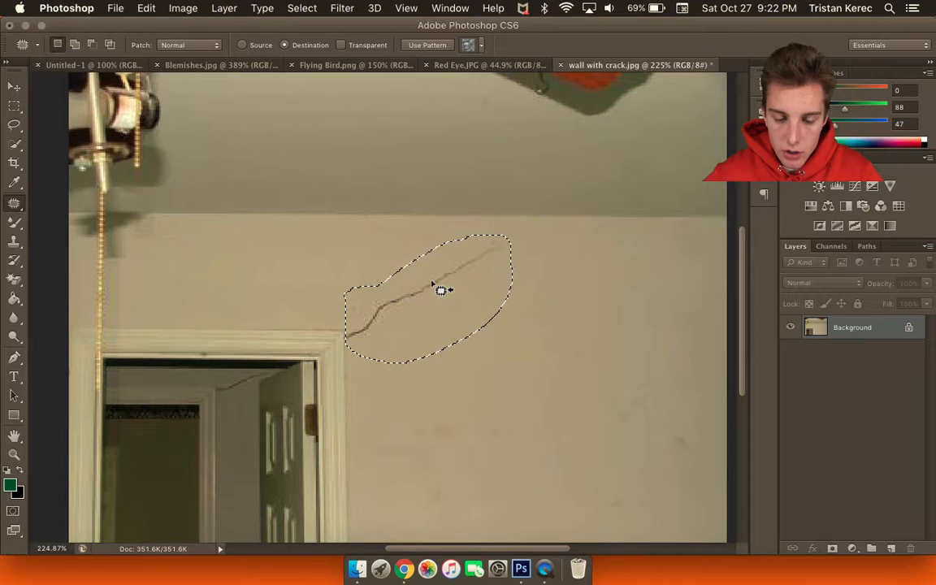
pyautogui.moveTo(435, 302); pyautogui.dragTo(439, 415)
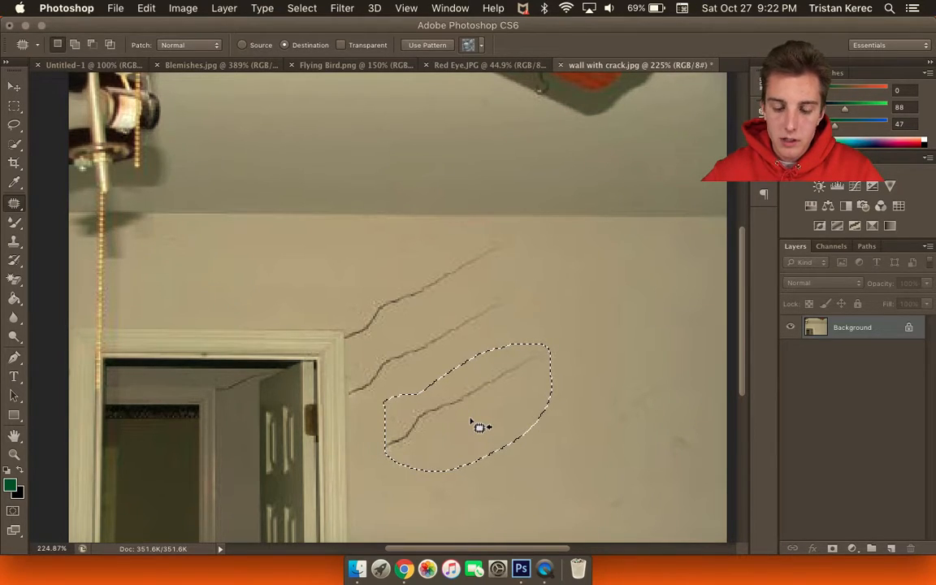
# Copy the crack onto the upper-right wall with the patch, then deselect.
pyautogui.moveTo(455, 422); pyautogui.dragTo(589, 297)
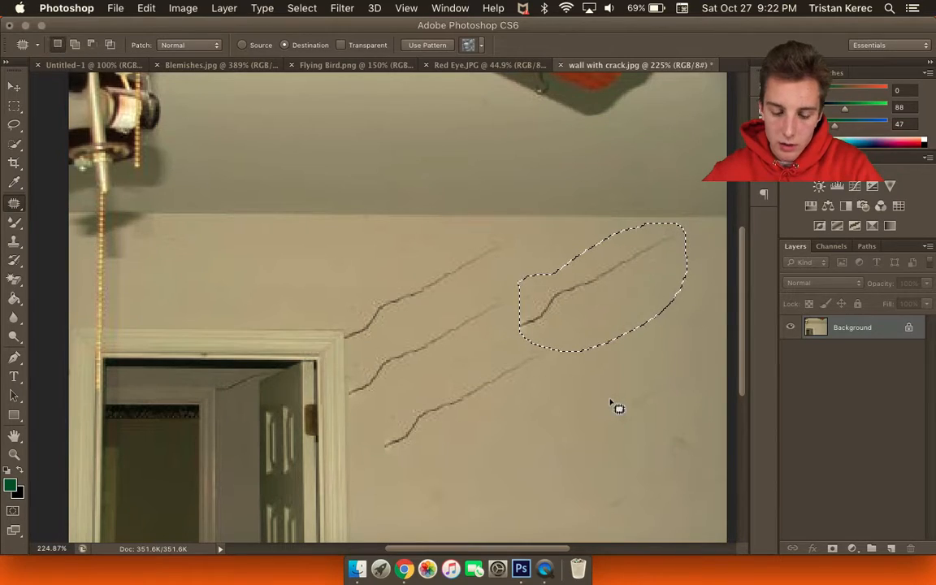
pyautogui.press('super+d')
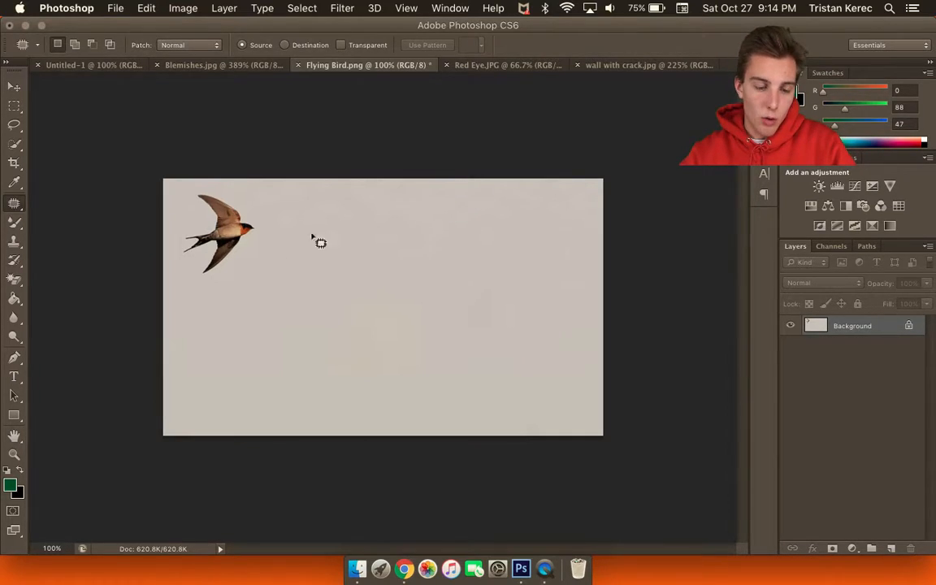
# Switch to the Content-Aware Move Tool and zoom in on the Flying Bird image.
pyautogui.scroll(1, 207, 300)
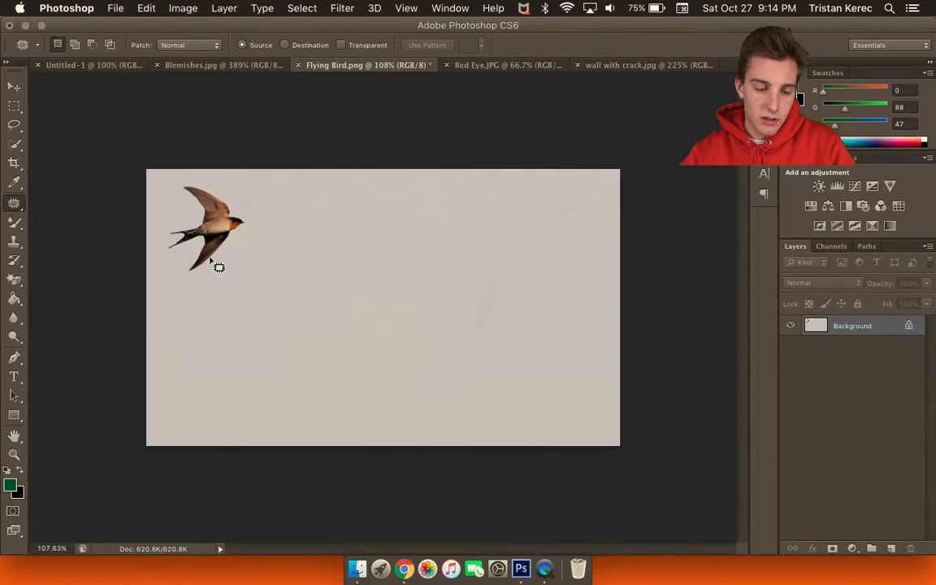
pyautogui.rightClick(11, 205)
pyautogui.click(81, 242)
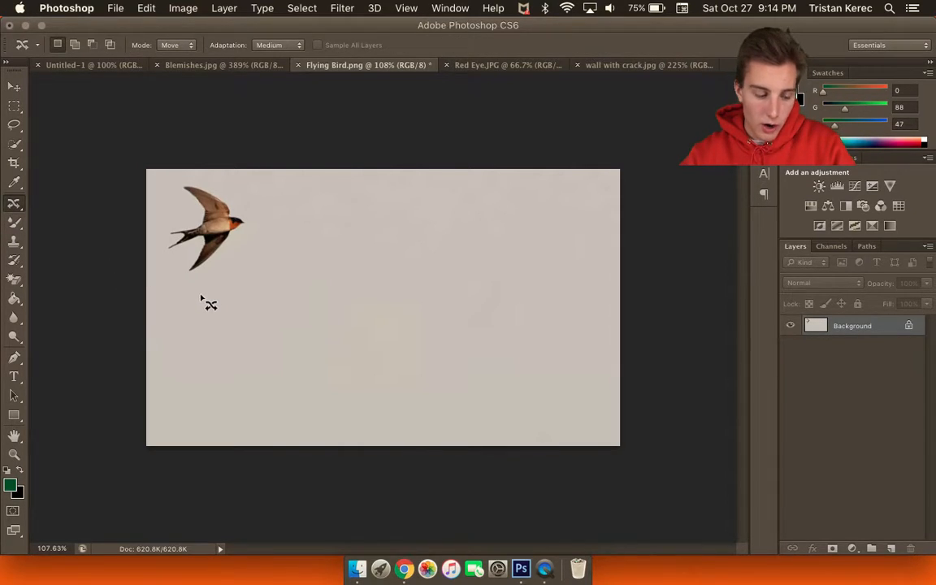
pyautogui.scroll(3, 186, 272)
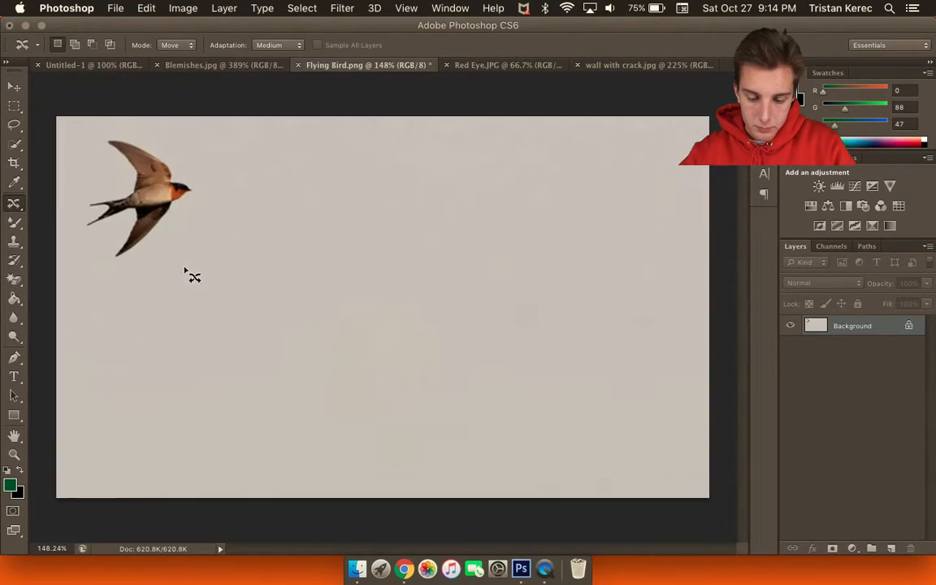
pyautogui.scroll(2, 185, 274)
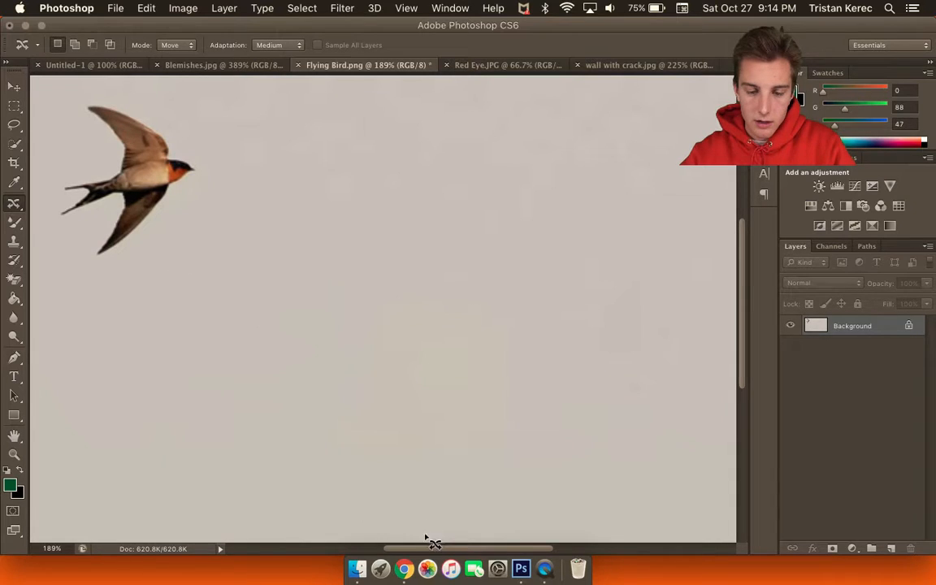
pyautogui.hscroll(-4, 388, 547)
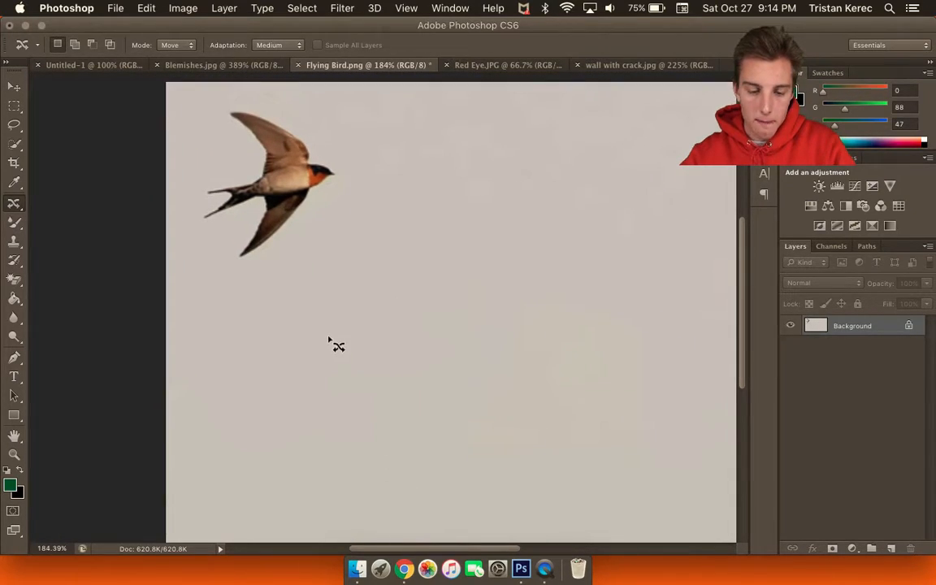
pyautogui.scroll(-4, 334, 340)
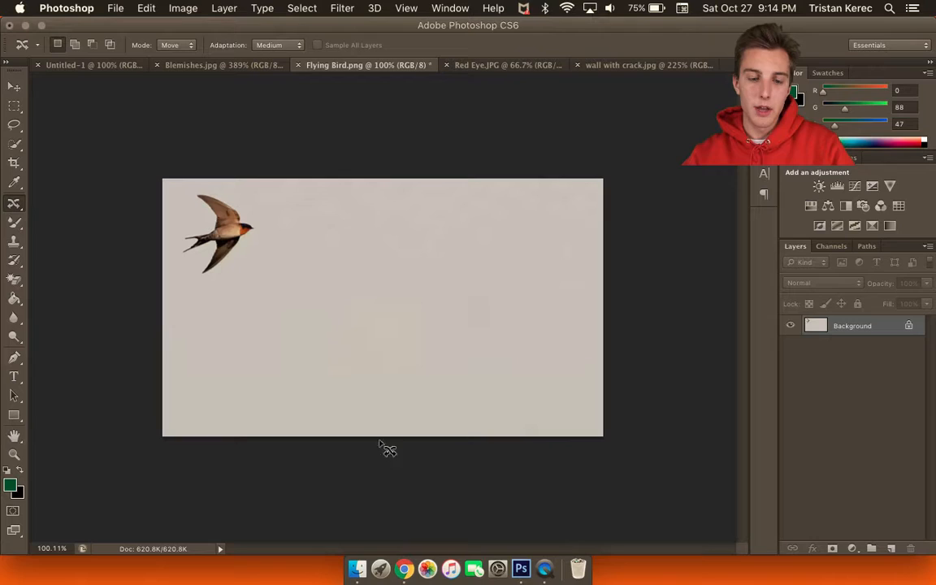
pyautogui.scroll(1, 336, 363)
pyautogui.scroll(2, 319, 349)
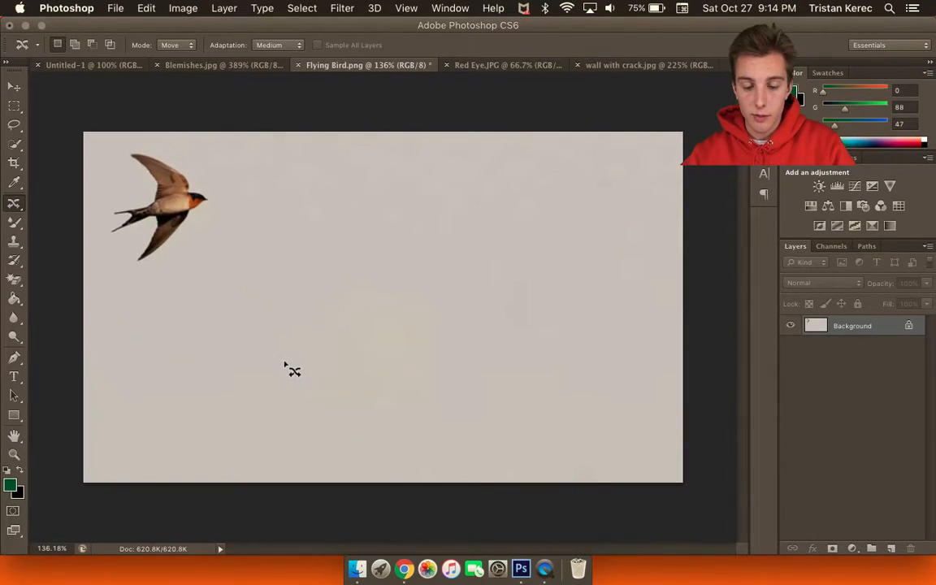
pyautogui.scroll(2, 304, 369)
pyautogui.scroll(1, 305, 369)
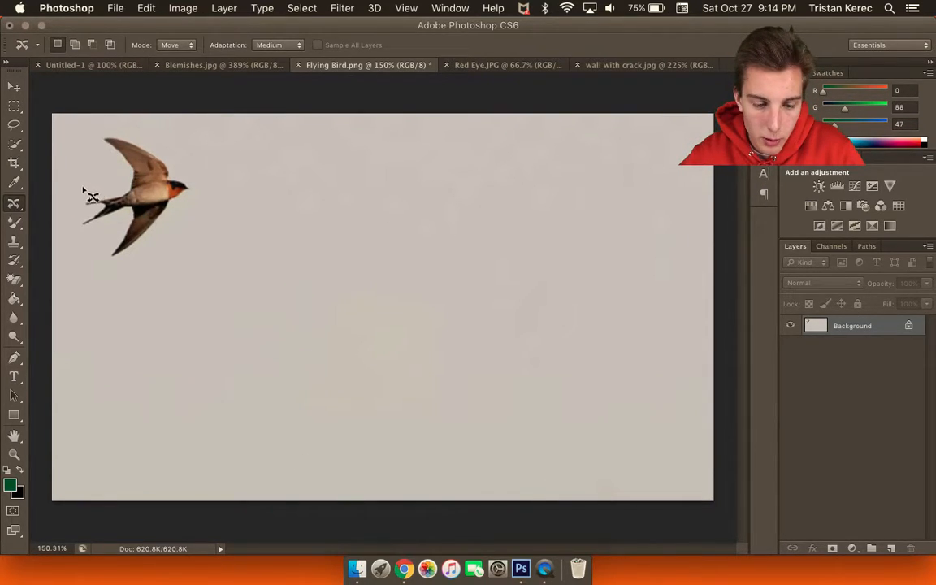
# Move the swallow from the top-left corner to the centre of the sky, then deselect.
pyautogui.moveTo(82, 192)
pyautogui.mouseDown()
pyautogui.moveTo(112, 185)
pyautogui.moveTo(94, 134)
pyautogui.moveTo(118, 127)
pyautogui.moveTo(166, 147)
pyautogui.moveTo(198, 195)
pyautogui.moveTo(174, 229)
pyautogui.moveTo(120, 271)
pyautogui.moveTo(104, 270)
pyautogui.moveTo(116, 227)
pyautogui.moveTo(79, 231)
pyautogui.moveTo(79, 177)
pyautogui.mouseUp()
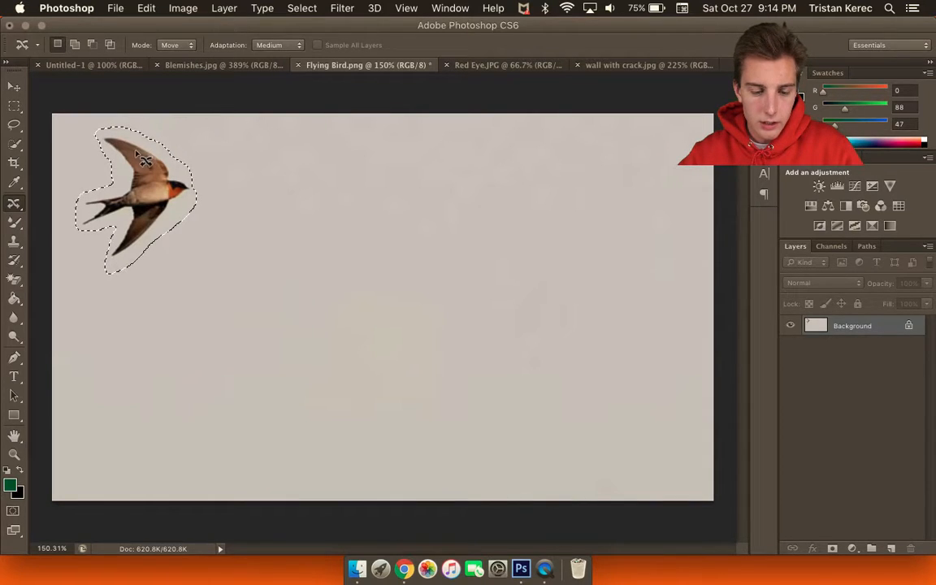
pyautogui.moveTo(156, 197)
pyautogui.mouseDown()
pyautogui.moveTo(187, 201)
pyautogui.moveTo(339, 326)
pyautogui.moveTo(376, 301)
pyautogui.mouseUp()
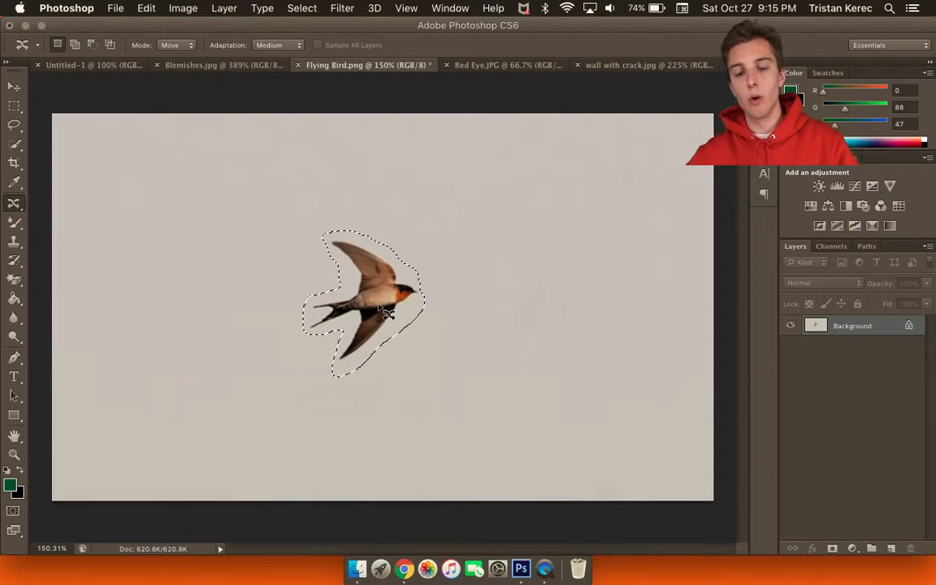
pyautogui.press('super+d')
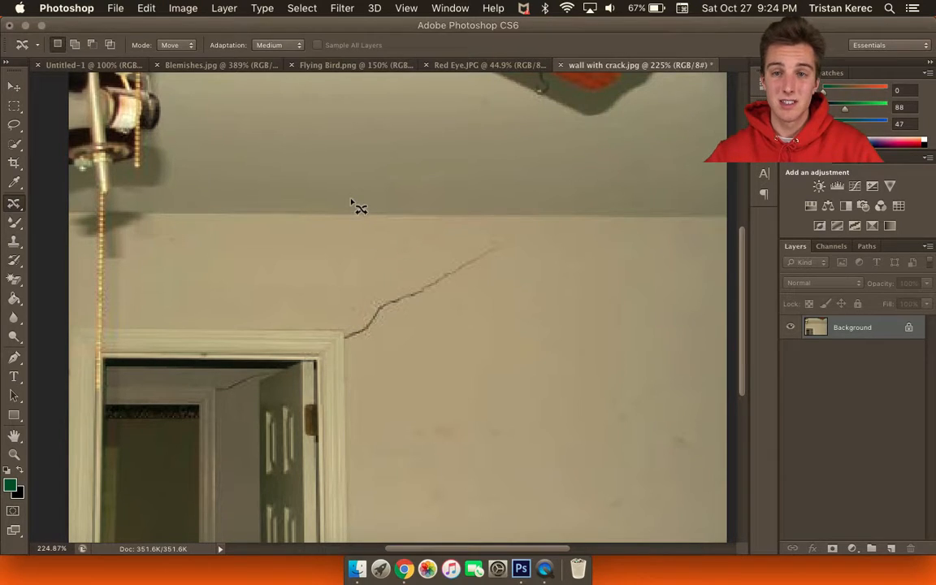
# Set Content-Aware Move to Extend mode and extend a crack copy down-right below the original.
pyautogui.click(183, 49)
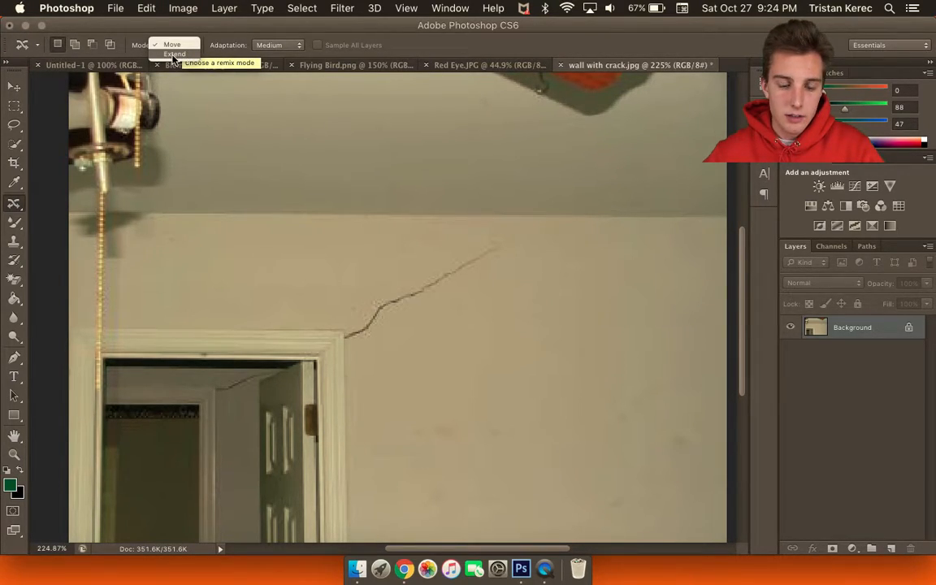
pyautogui.click(171, 54)
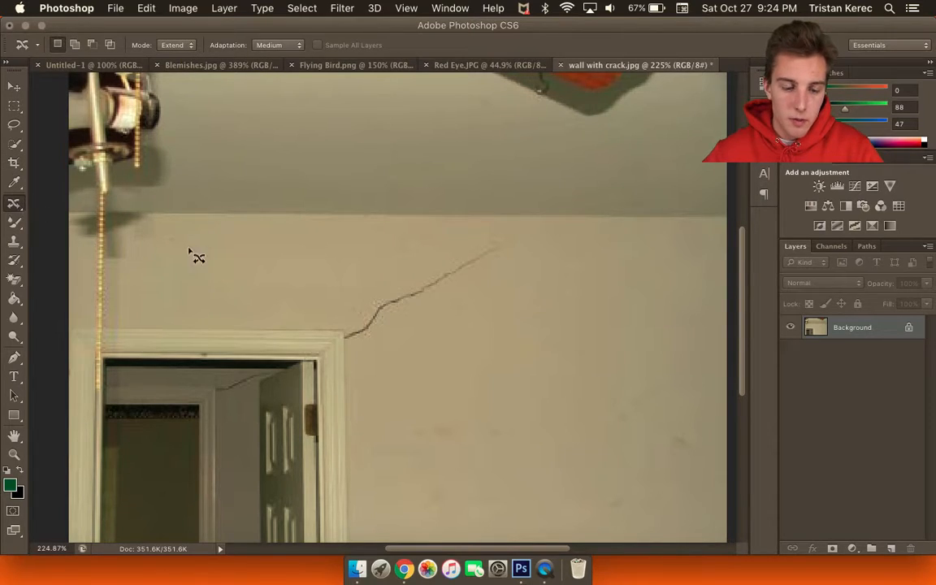
pyautogui.moveTo(347, 286)
pyautogui.mouseDown()
pyautogui.moveTo(345, 344)
pyautogui.moveTo(360, 359)
pyautogui.moveTo(517, 274)
pyautogui.moveTo(522, 249)
pyautogui.moveTo(480, 239)
pyautogui.moveTo(351, 285)
pyautogui.mouseUp()
pyautogui.moveTo(414, 299); pyautogui.dragTo(451, 384)
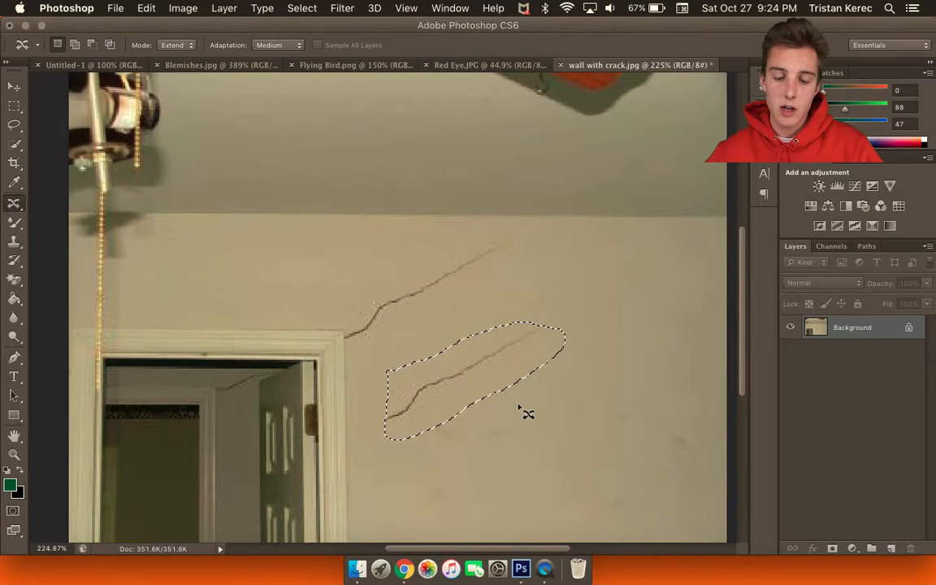
pyautogui.moveTo(506, 367); pyautogui.dragTo(555, 297)
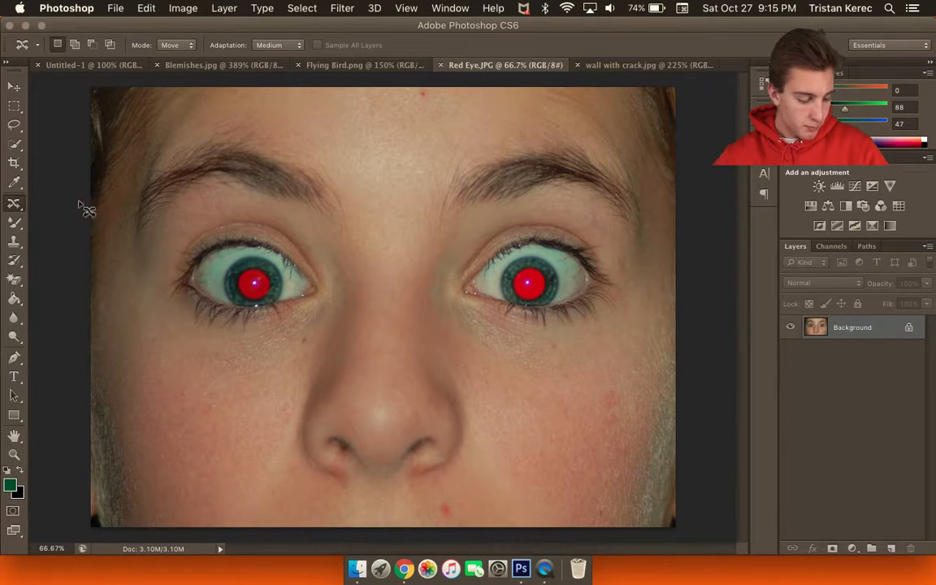
# Choose the Red Eye Tool from the healing tool group.
pyautogui.click(13, 204)
pyautogui.click(69, 257)
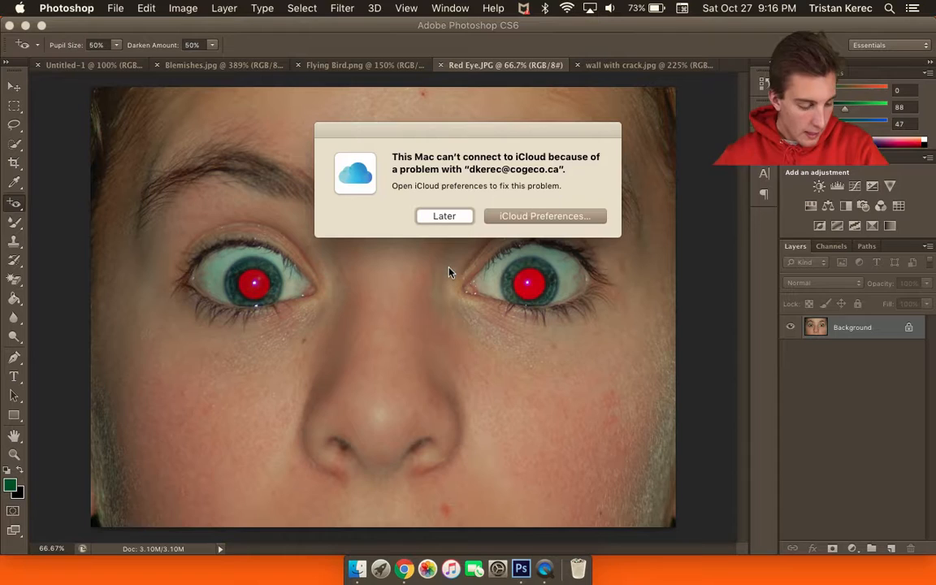
# Dismiss the iCloud alert and darken the left and right red pupils, leaving Pupil Size unchanged.
pyautogui.click(445, 215)
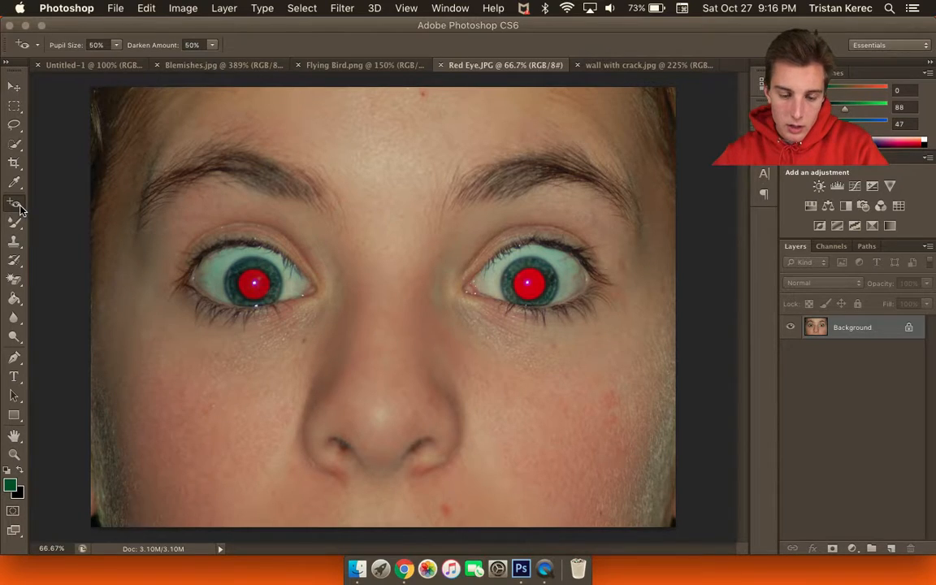
pyautogui.click(255, 285)
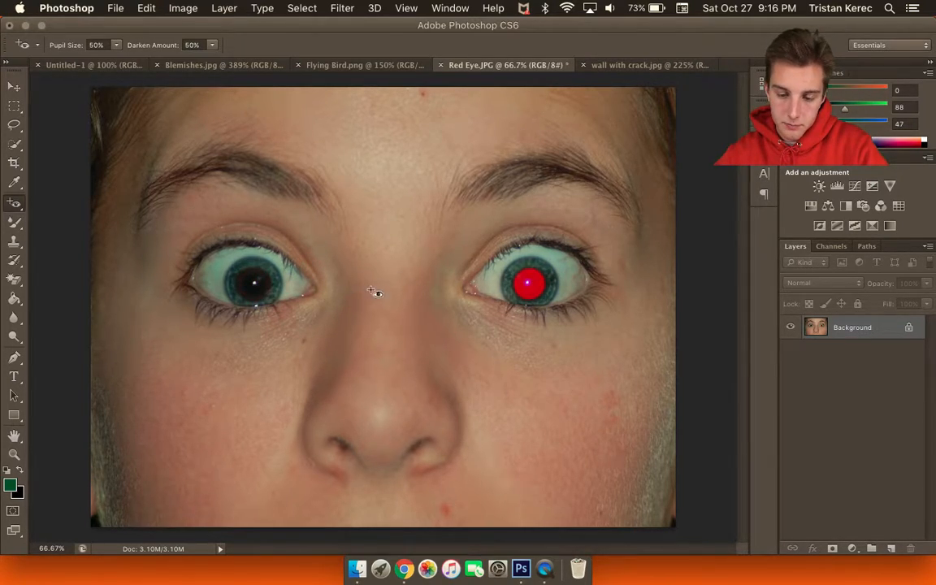
pyautogui.click(538, 319)
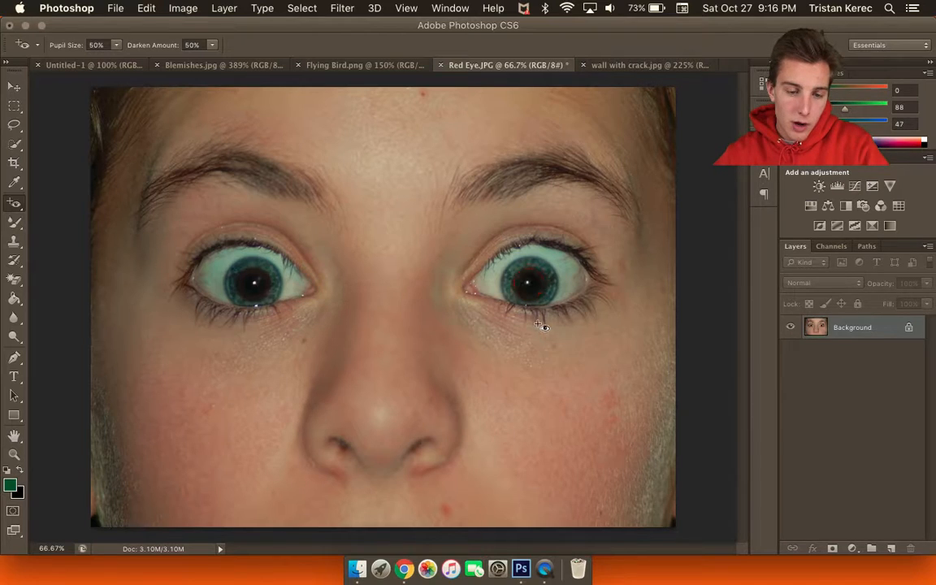
pyautogui.click(117, 47)
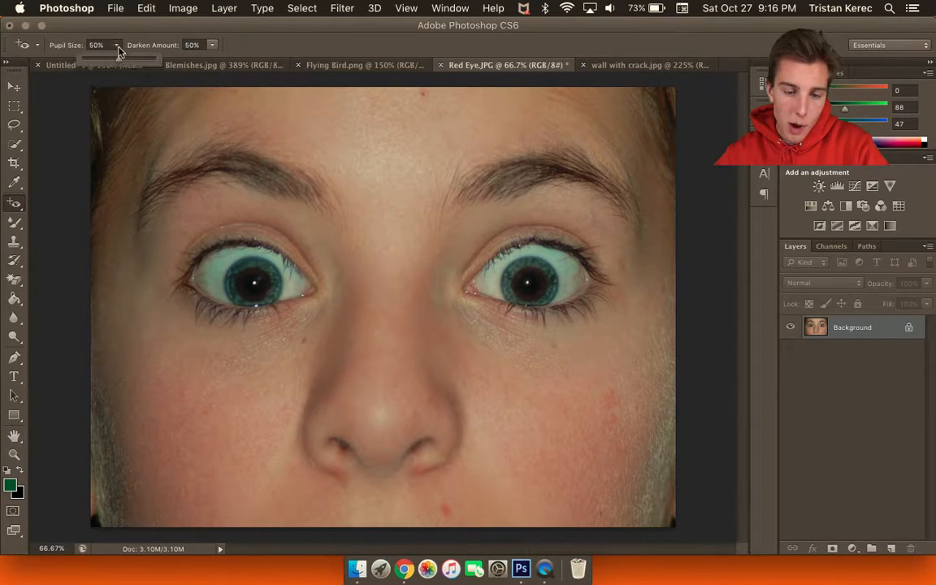
pyautogui.click(119, 46)
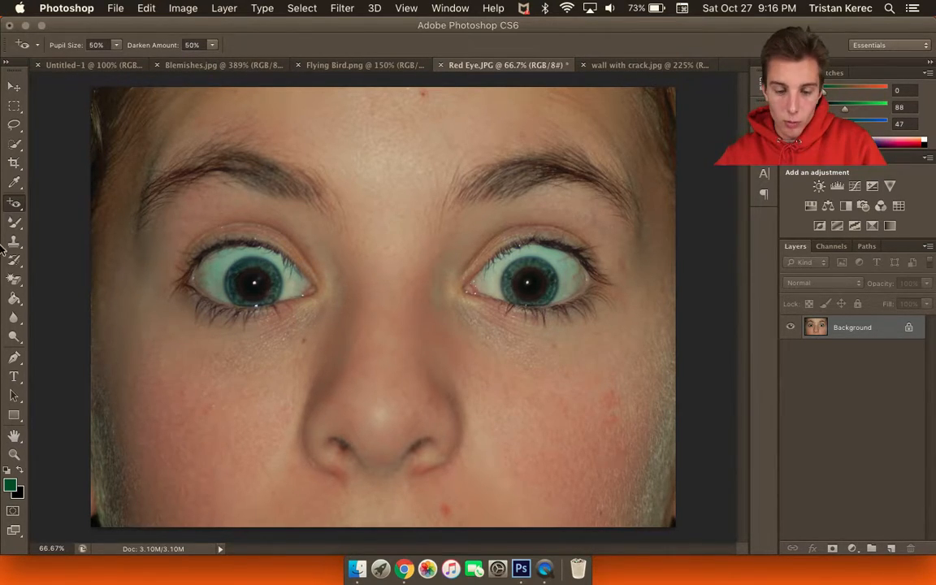
pyautogui.scroll(-5, 331, 323)
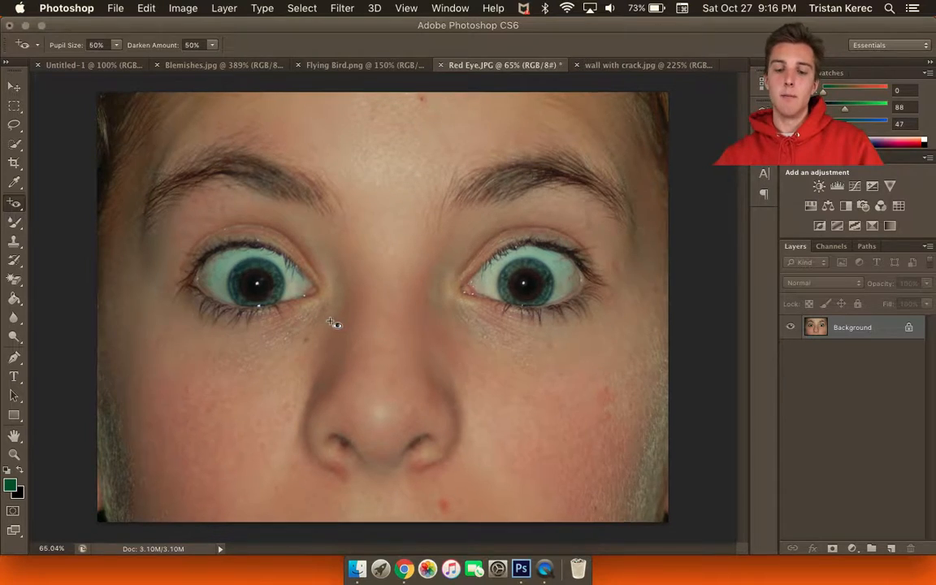